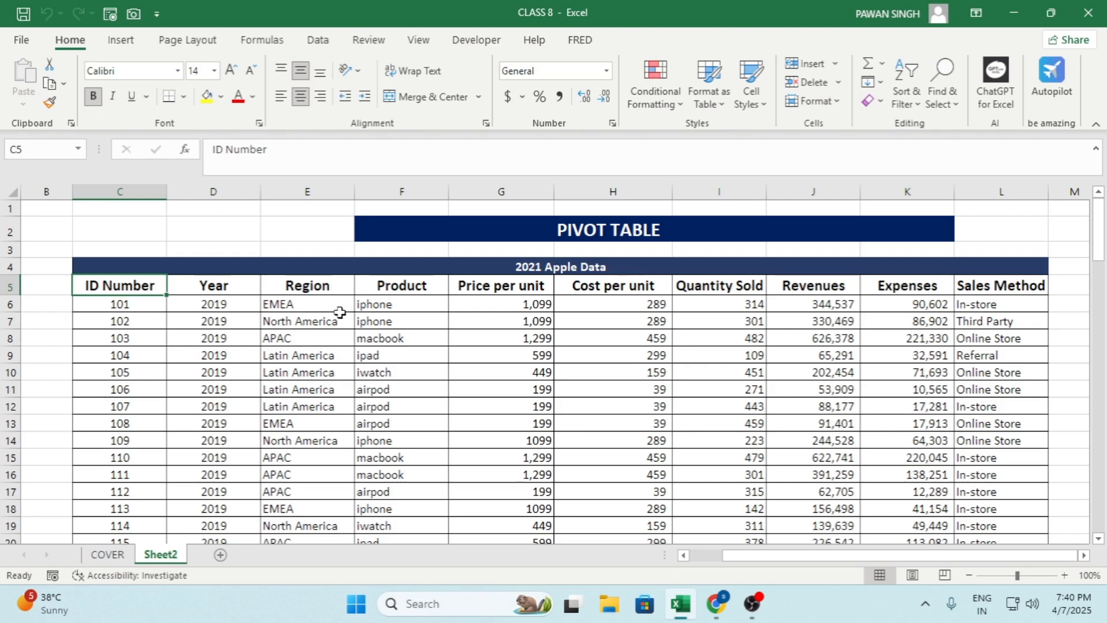
Examine the column headers of the 2021 Apple Data table, from ID Number through Sales Method
key(Right)
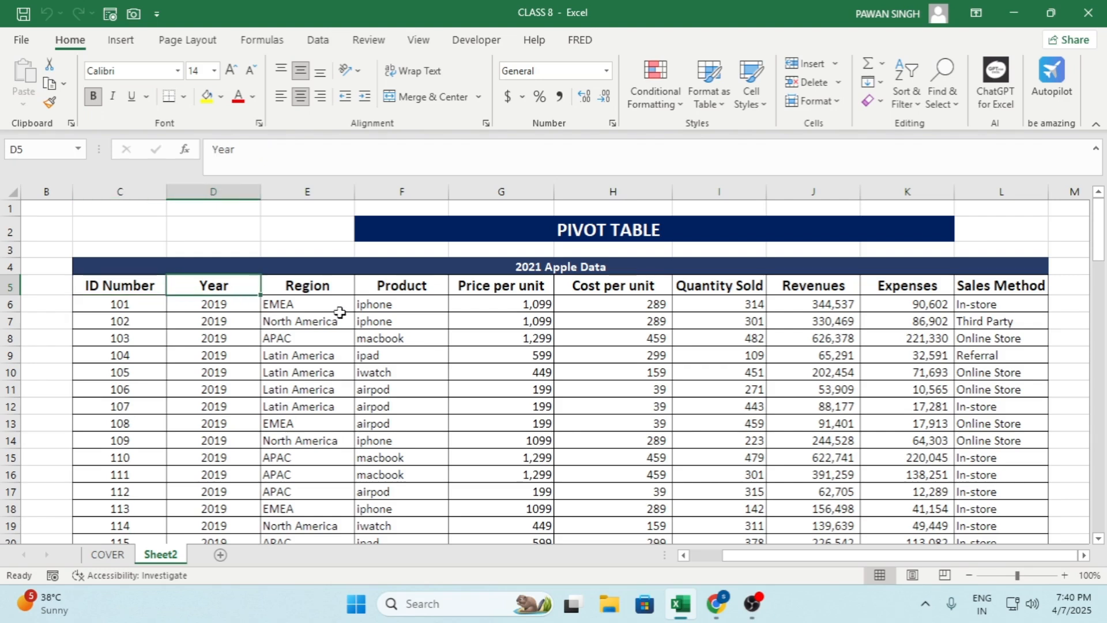
key(Right)
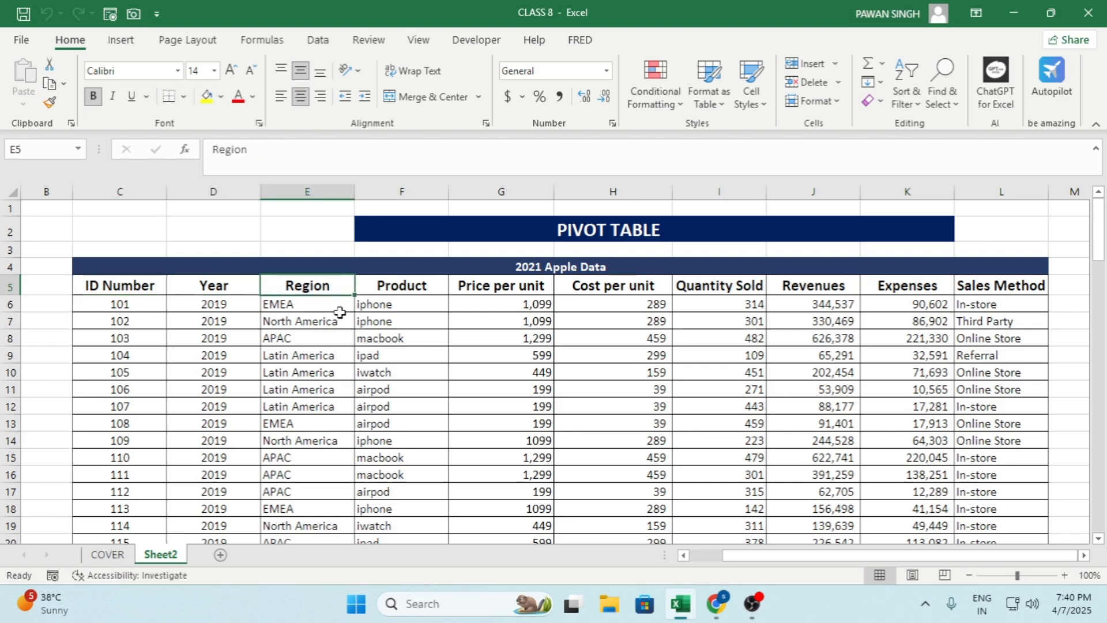
key(Right)
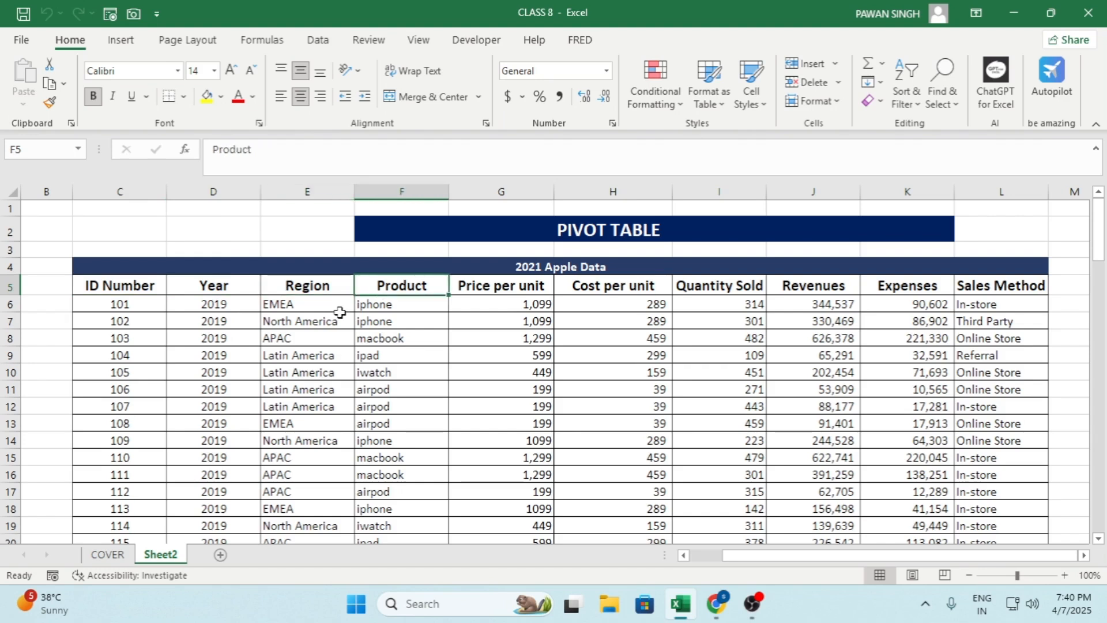
key(Right)
key(Right)
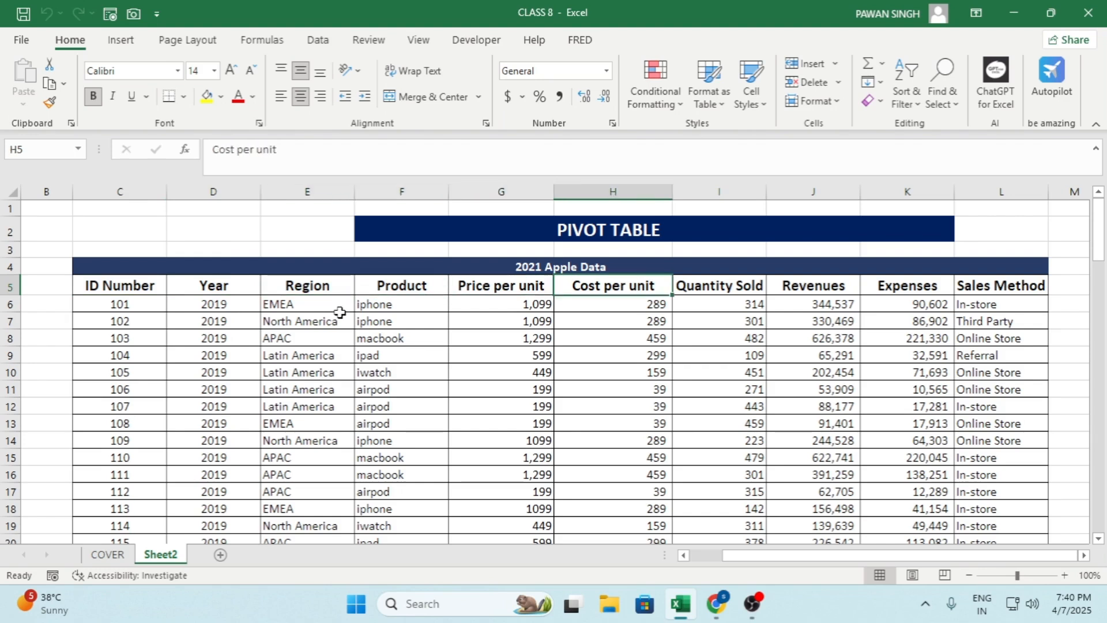
key(Right)
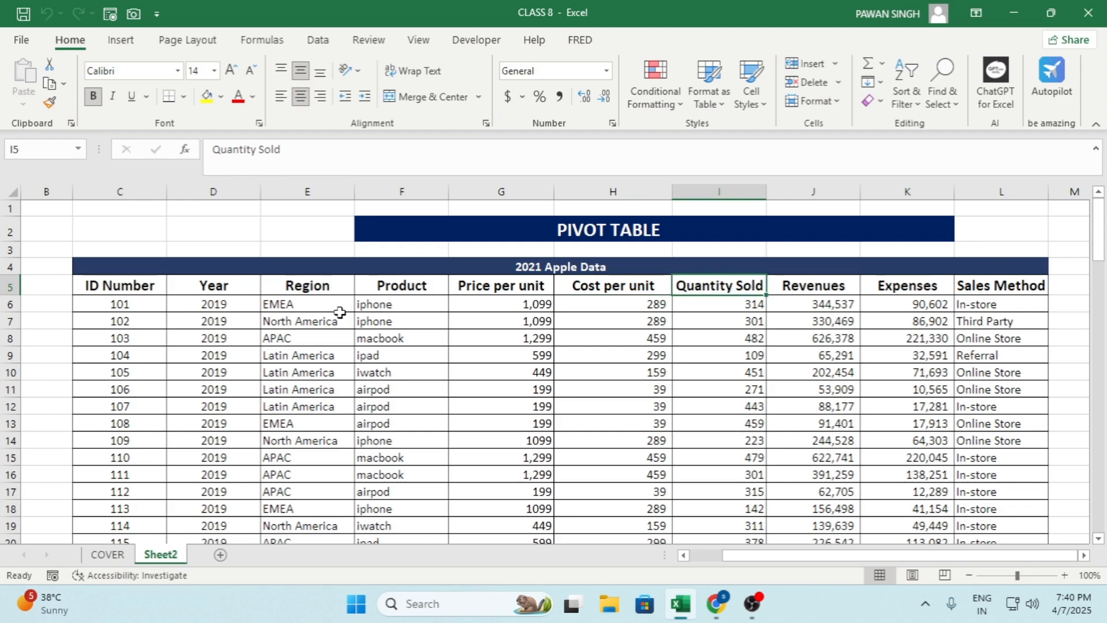
key(Right)
key(Right)
key(Right)
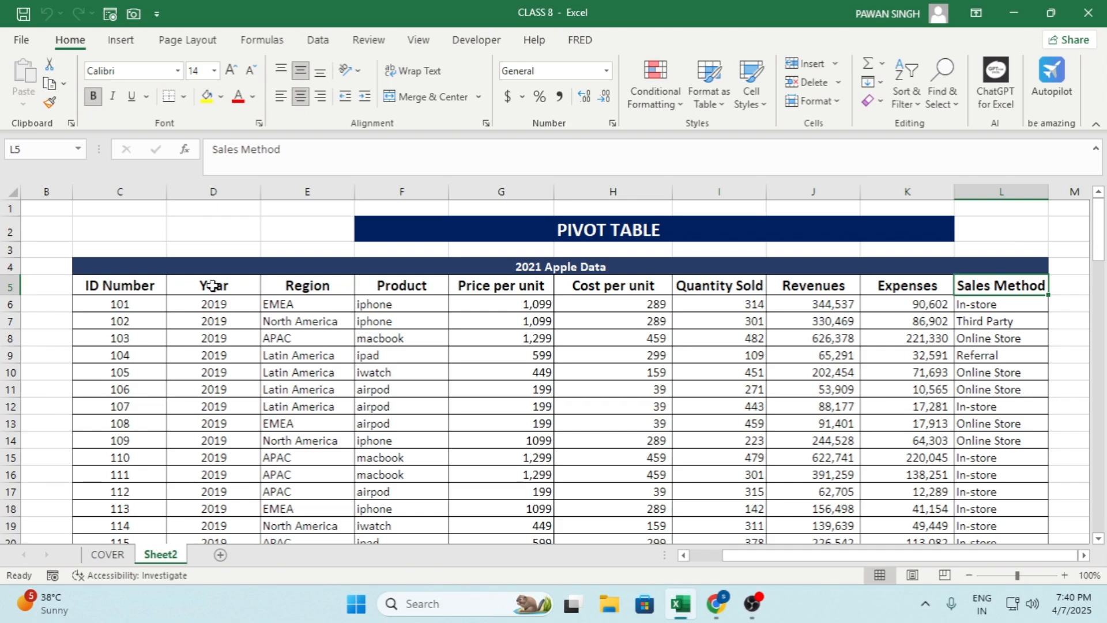
Create a PivotTable on a new worksheet from the 2021 Apple Data range Sheet2!$C$5:$L$105
click(141, 284)
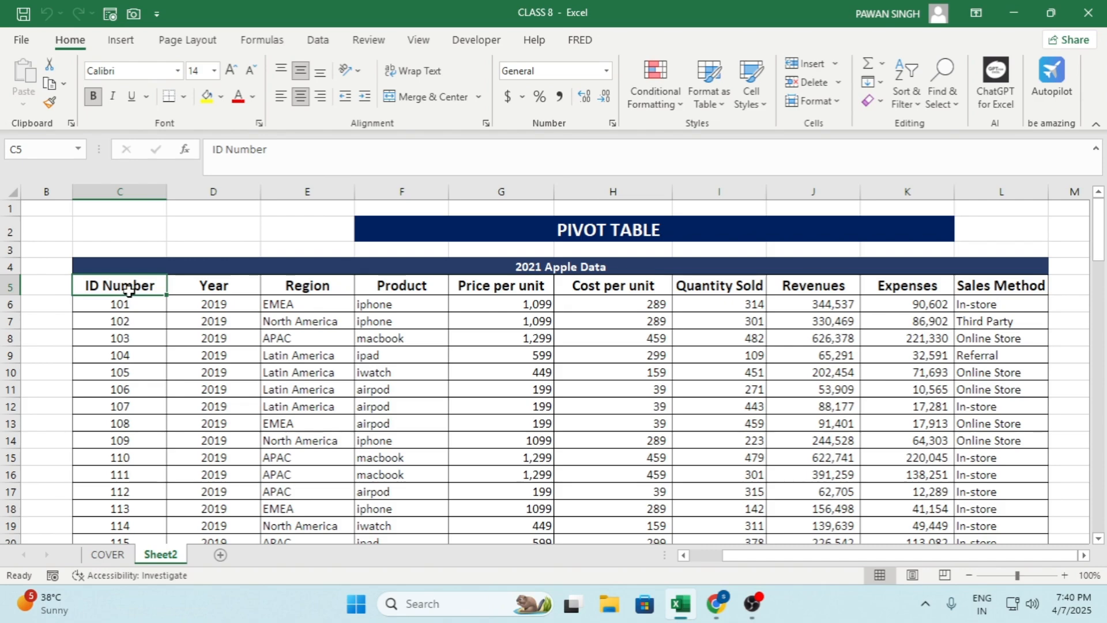
click(122, 43)
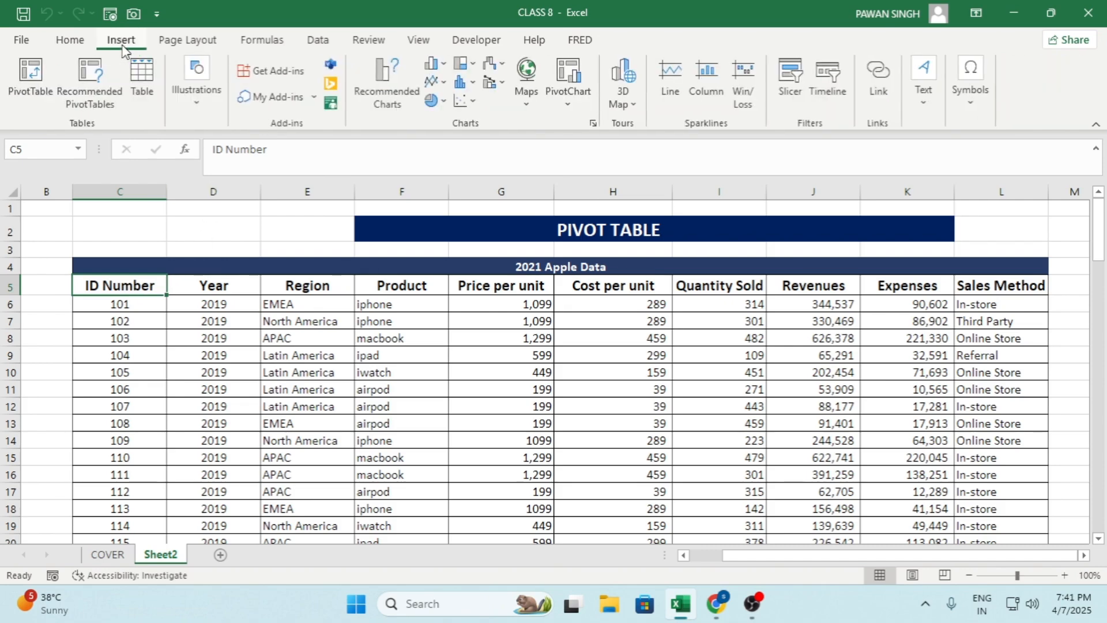
click(30, 90)
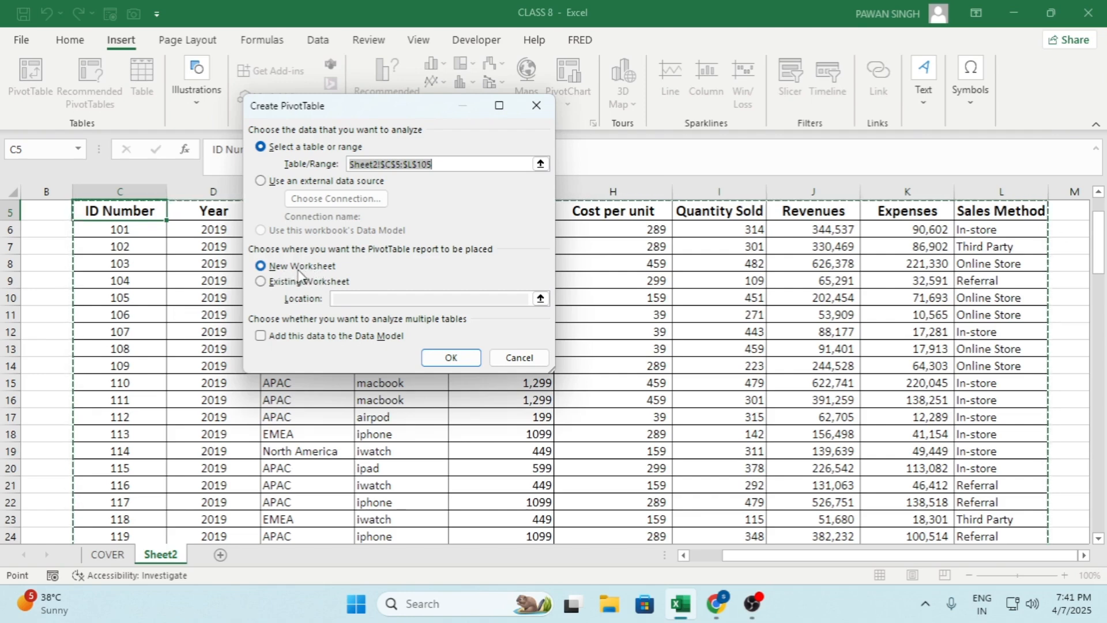
click(448, 358)
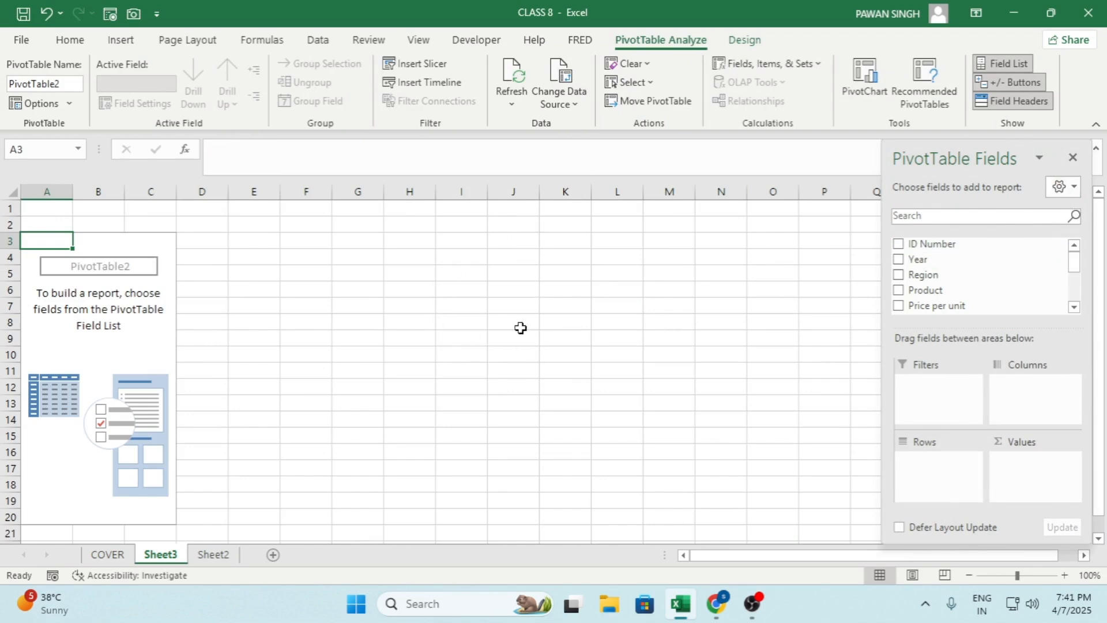
Examine the analysis commands and the design options available for the empty PivotTable
click(758, 43)
click(671, 46)
click(742, 43)
click(666, 43)
click(728, 43)
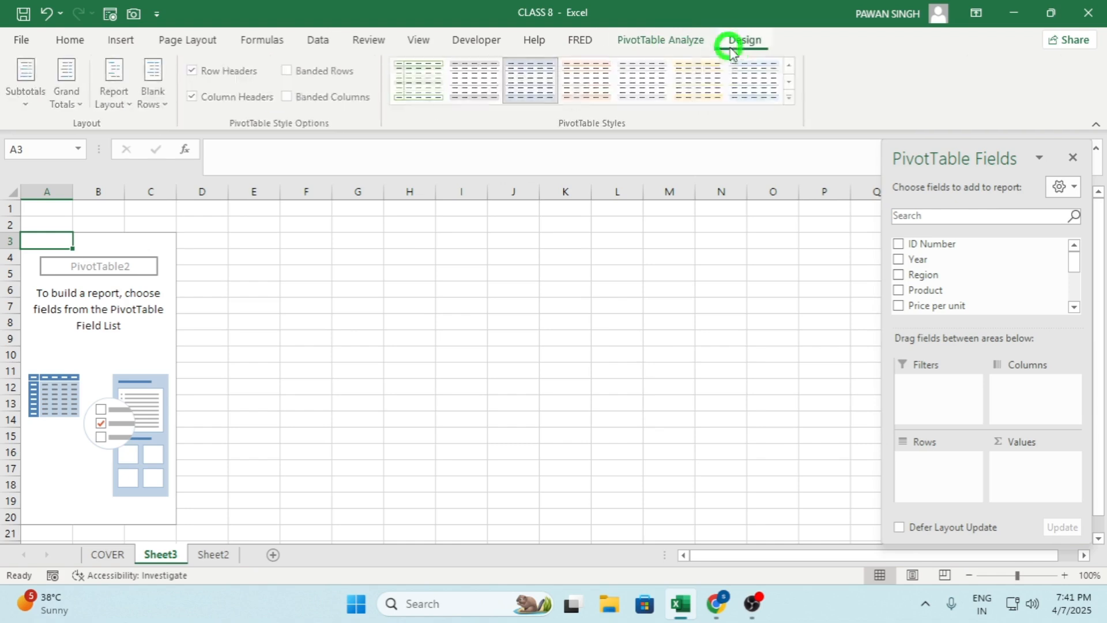
click(688, 48)
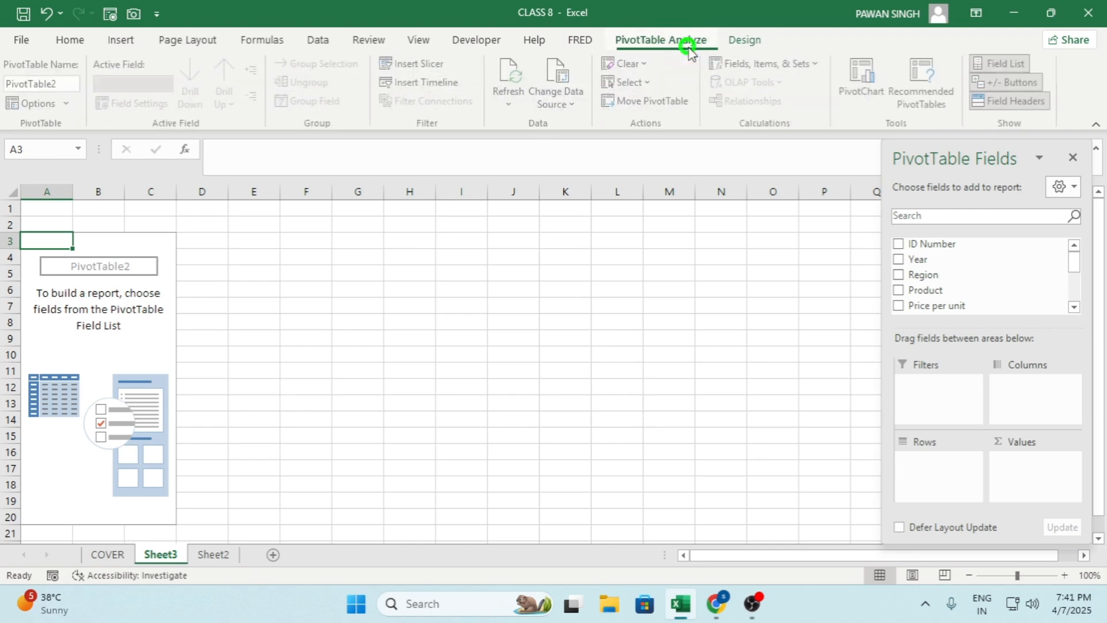
click(741, 43)
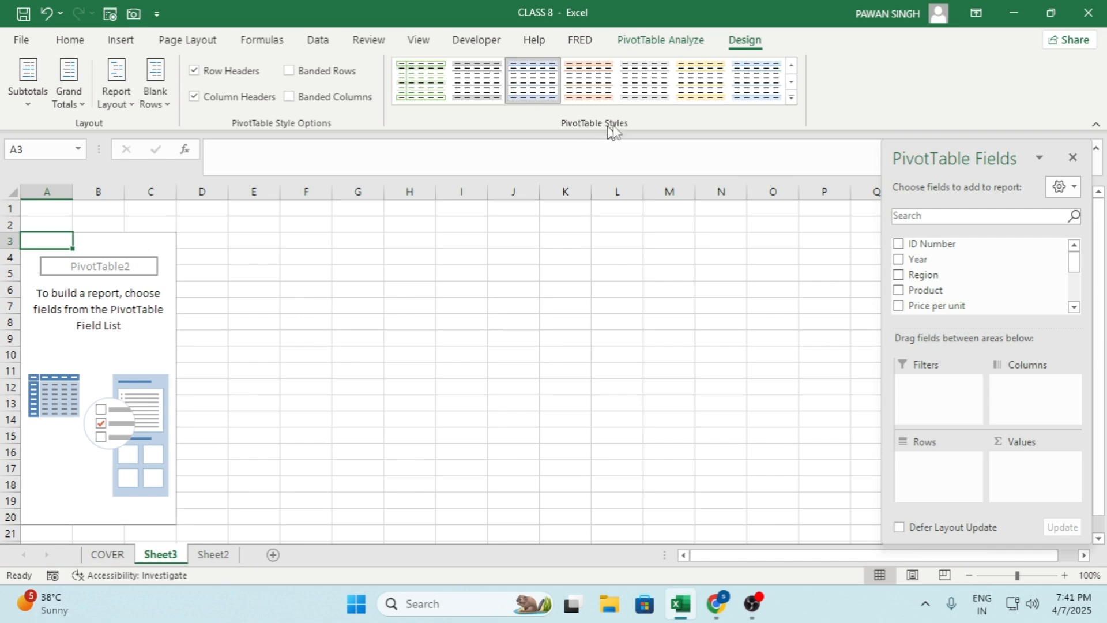
click(661, 41)
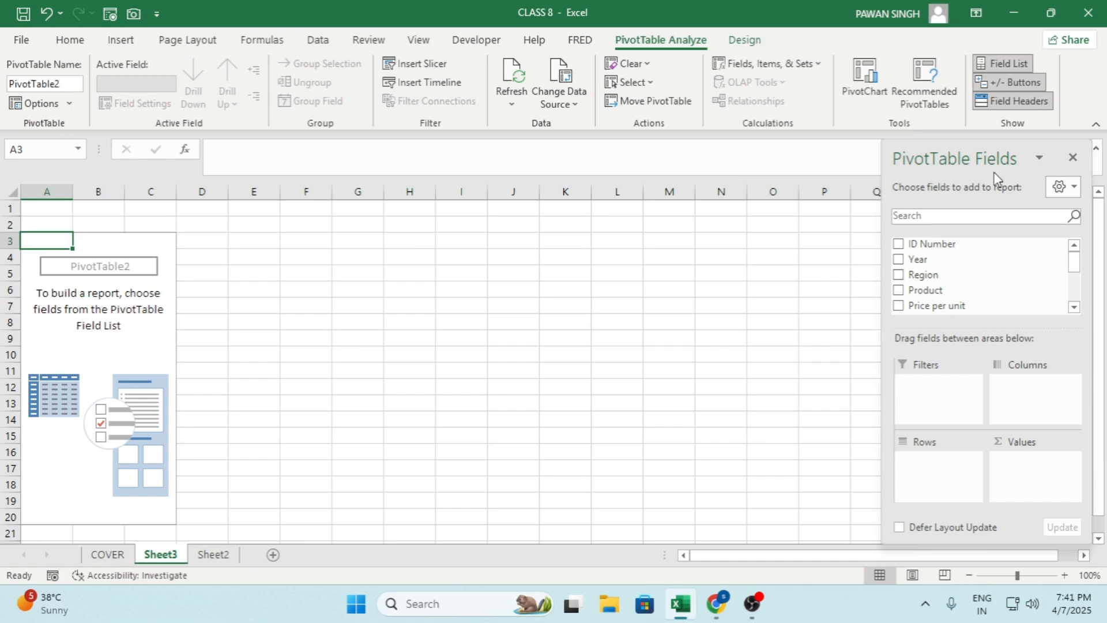
Try the side-by-side and fields-only layouts for the PivotTable field list, and return to the stacked layout
click(1008, 64)
click(1007, 64)
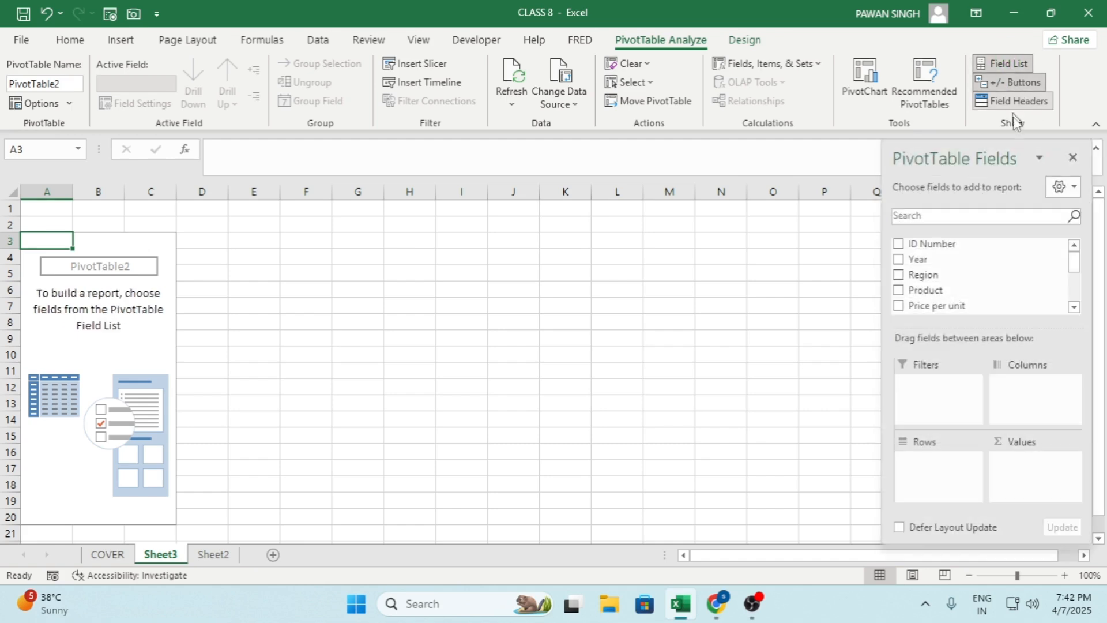
click(1063, 186)
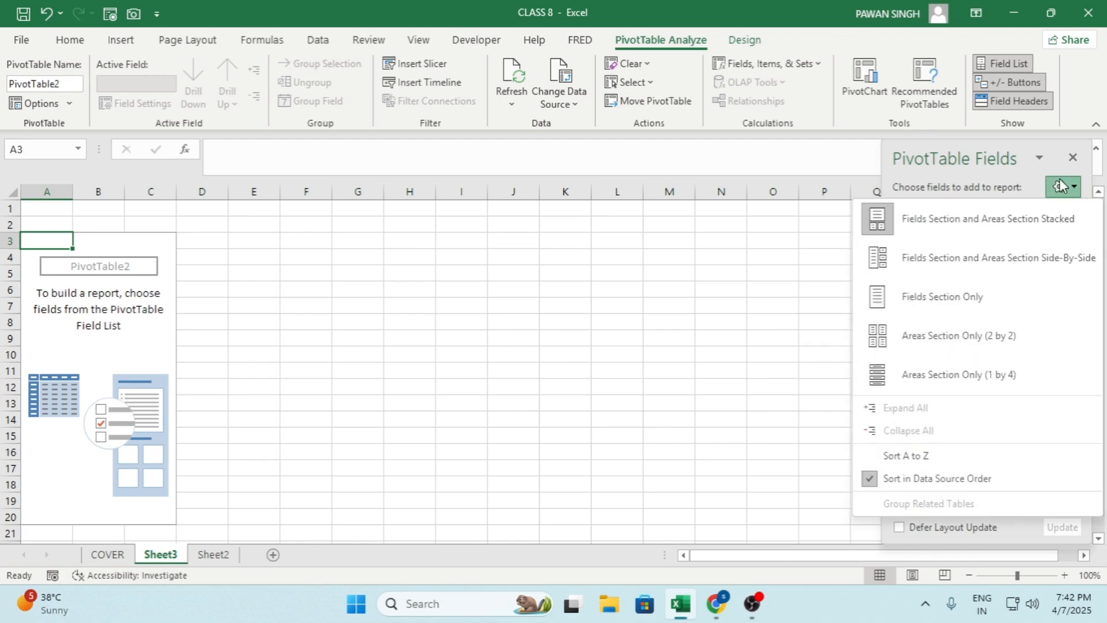
click(923, 259)
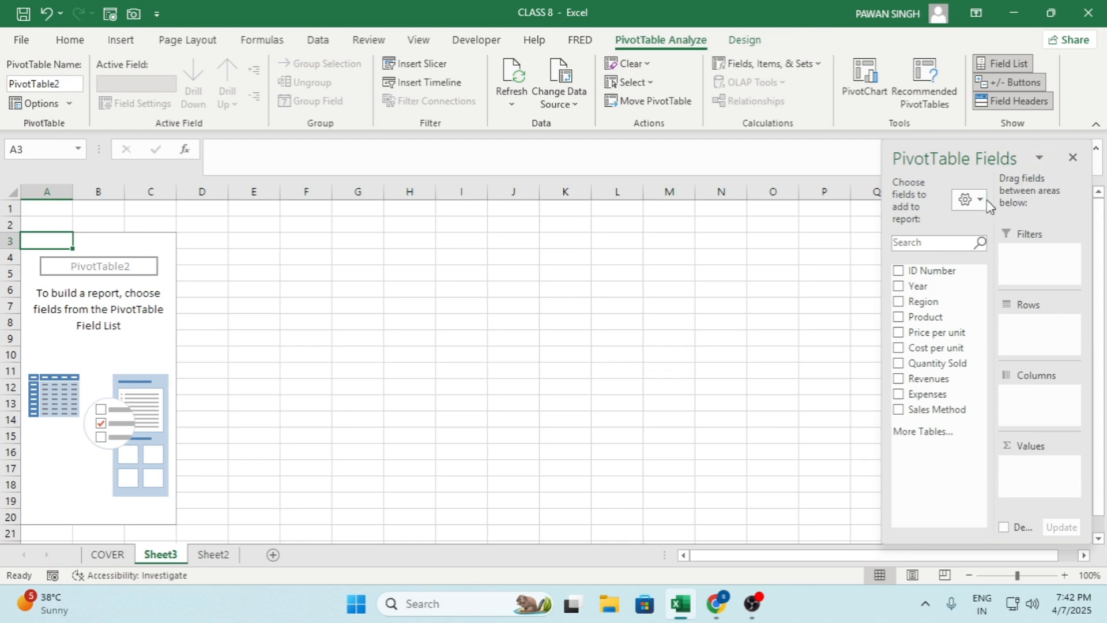
click(969, 199)
click(935, 310)
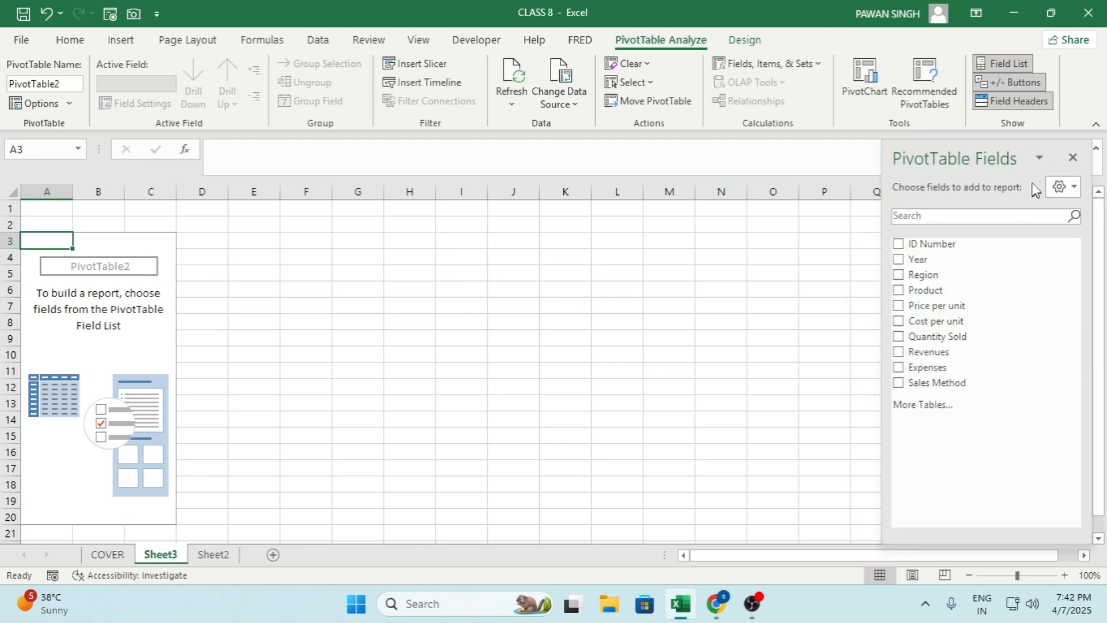
click(1074, 188)
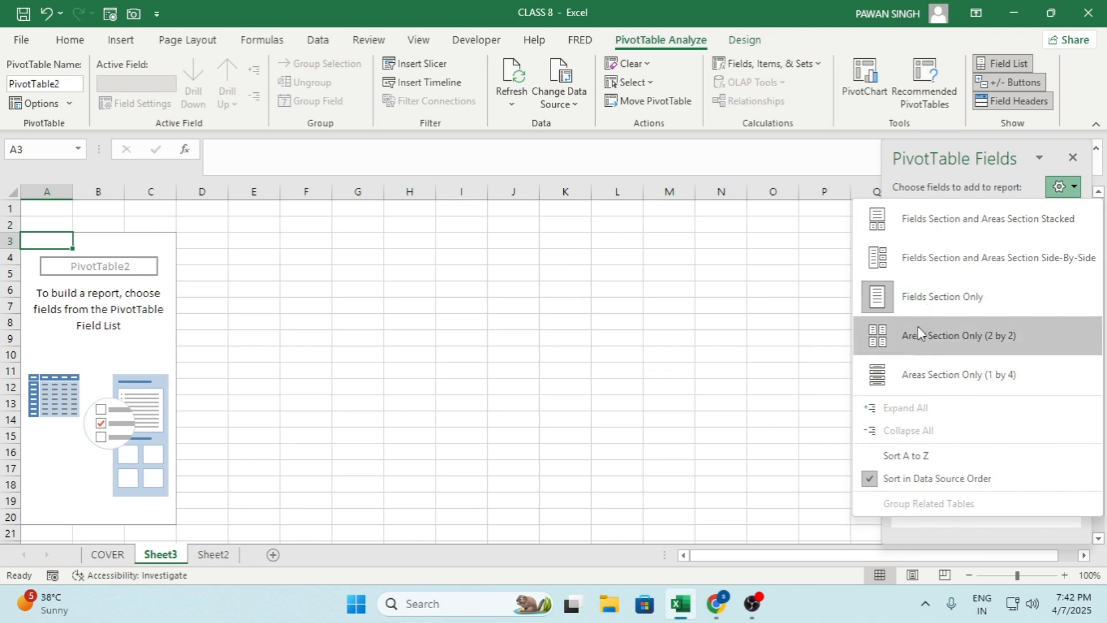
click(956, 230)
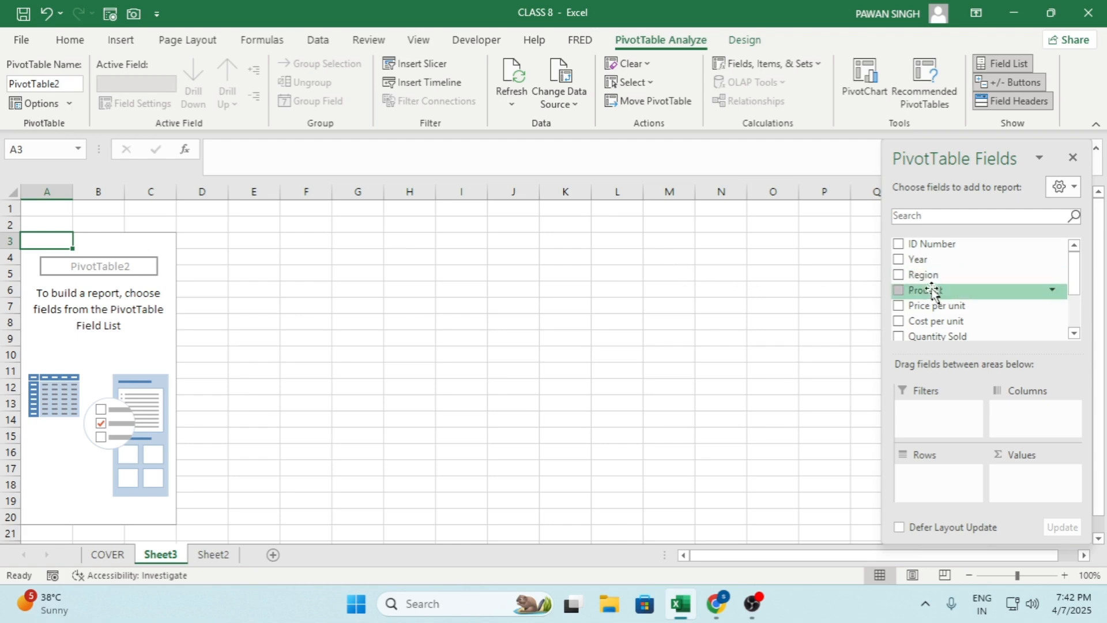
Build the PivotTable with Revenues summed as the values and Product as the rows
scroll(940, 288, down, 3)
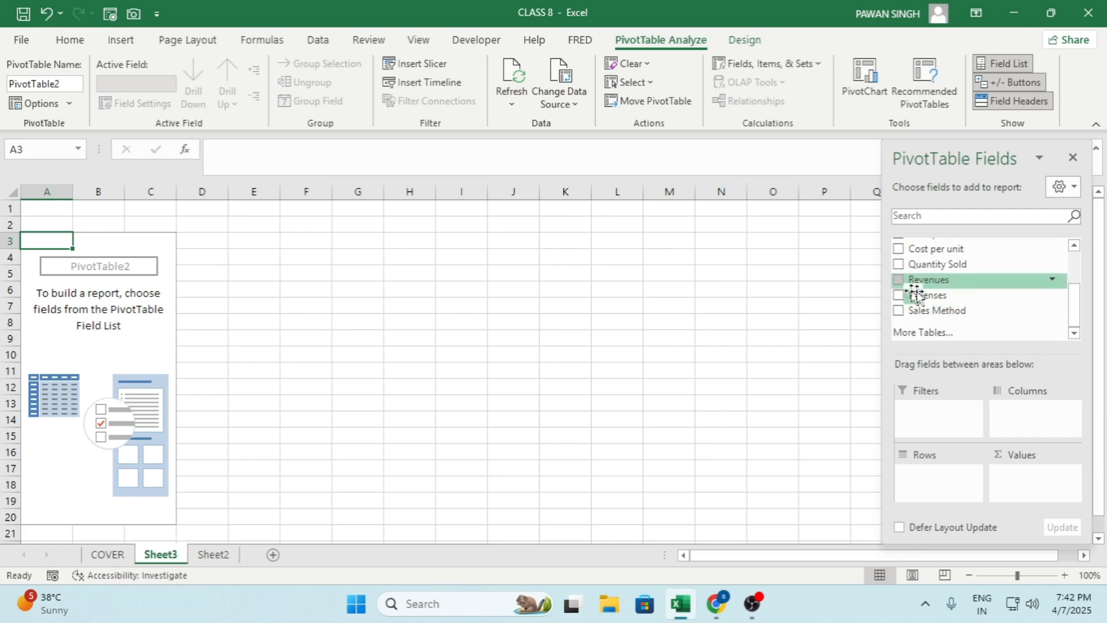
scroll(935, 303, up, 1)
scroll(948, 291, up, 1)
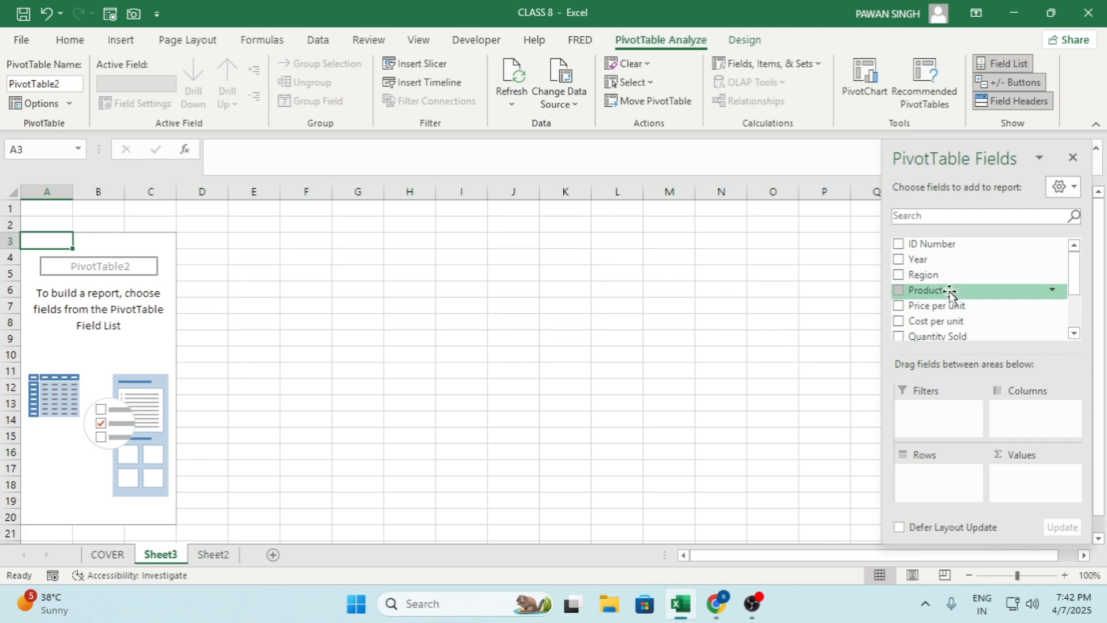
scroll(949, 282, down, 2)
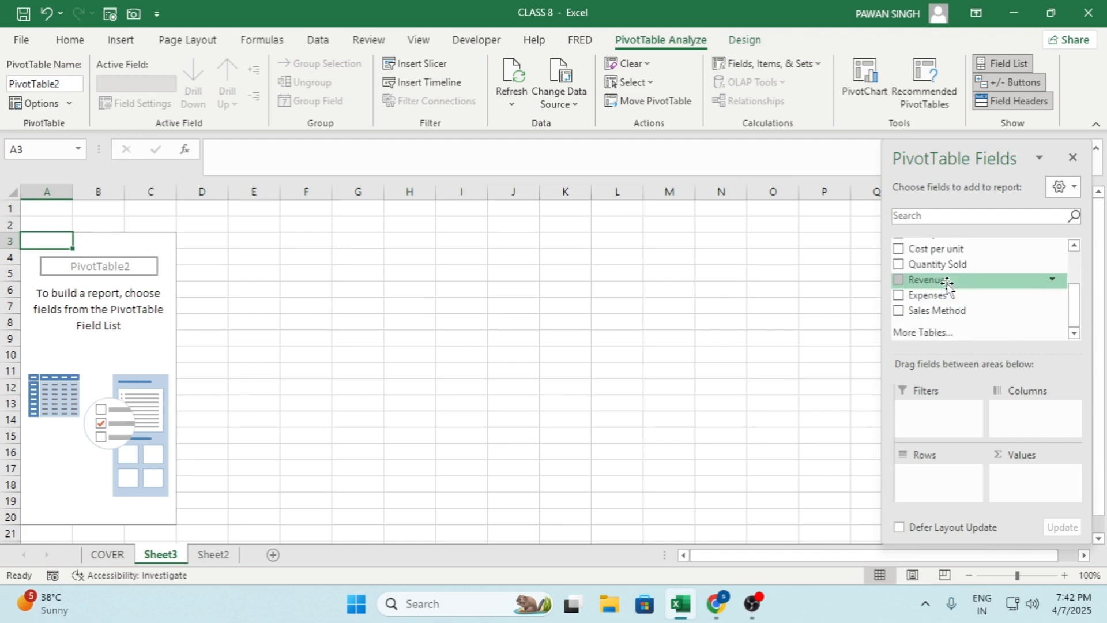
drag(945, 285, 1016, 485)
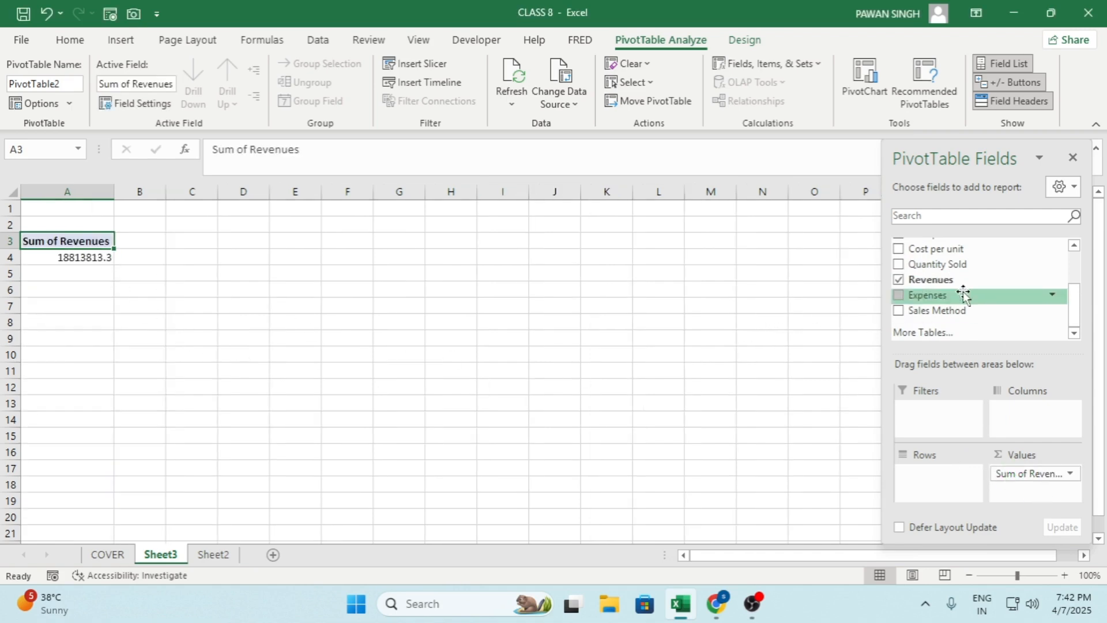
scroll(961, 293, up, 2)
drag(961, 293, 926, 488)
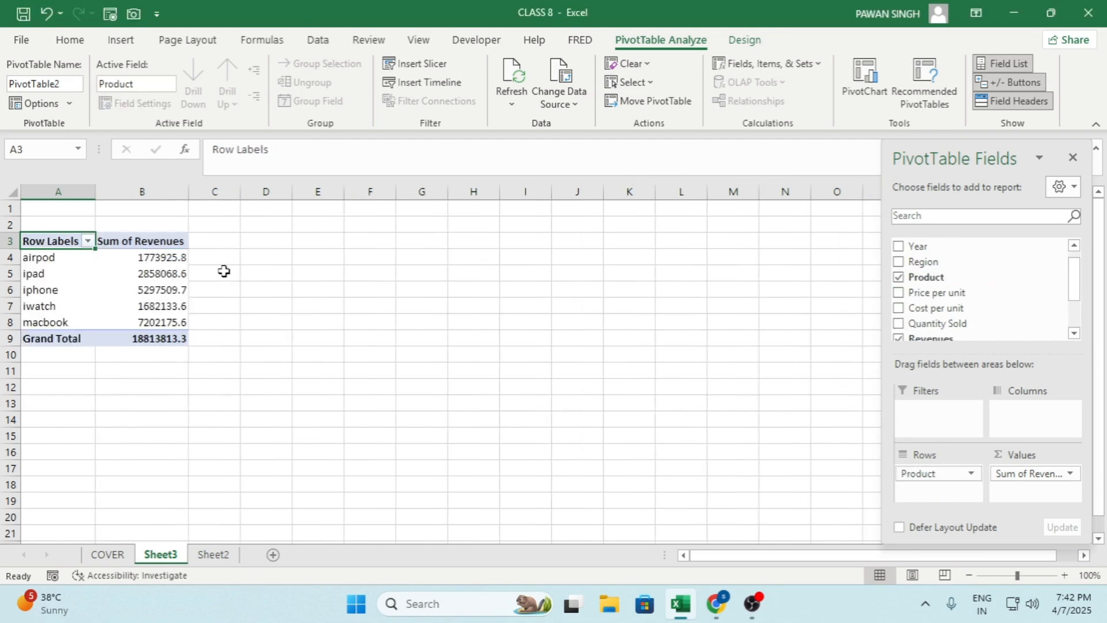
Review the product labels, the revenue of each product and the grand total in the PivotTable
mouse_move(176, 279)
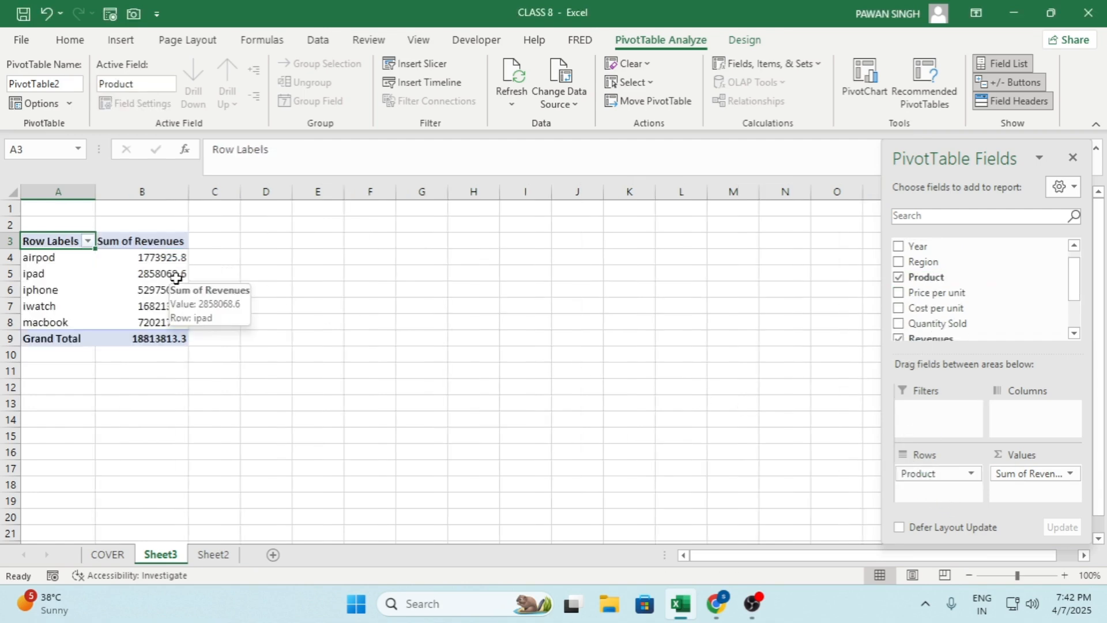
click(55, 263)
drag(55, 263, 59, 316)
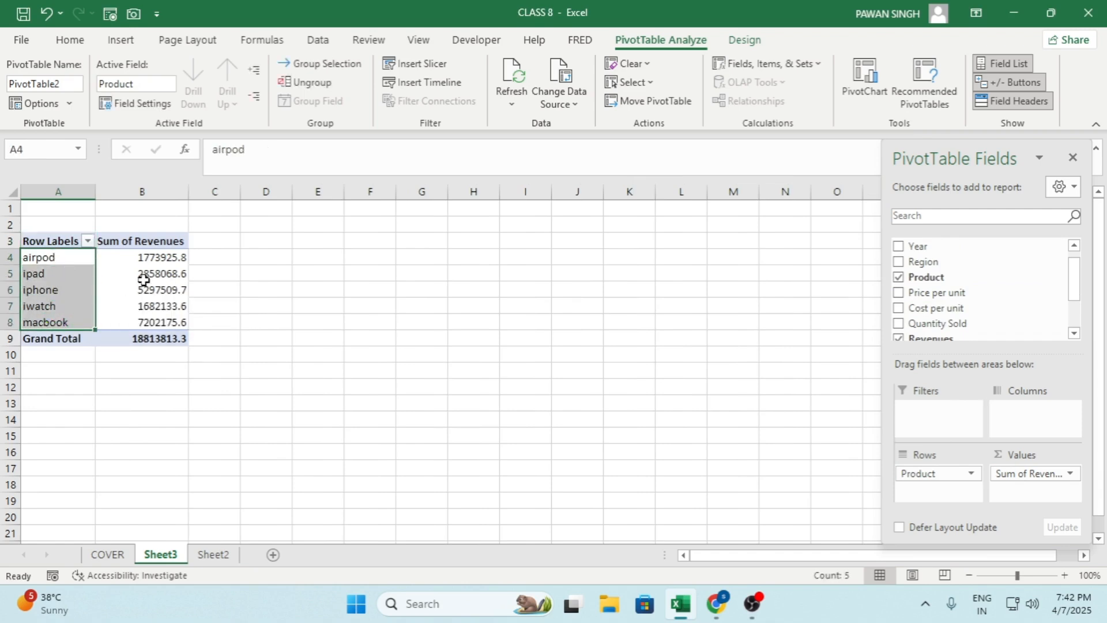
drag(155, 261, 156, 321)
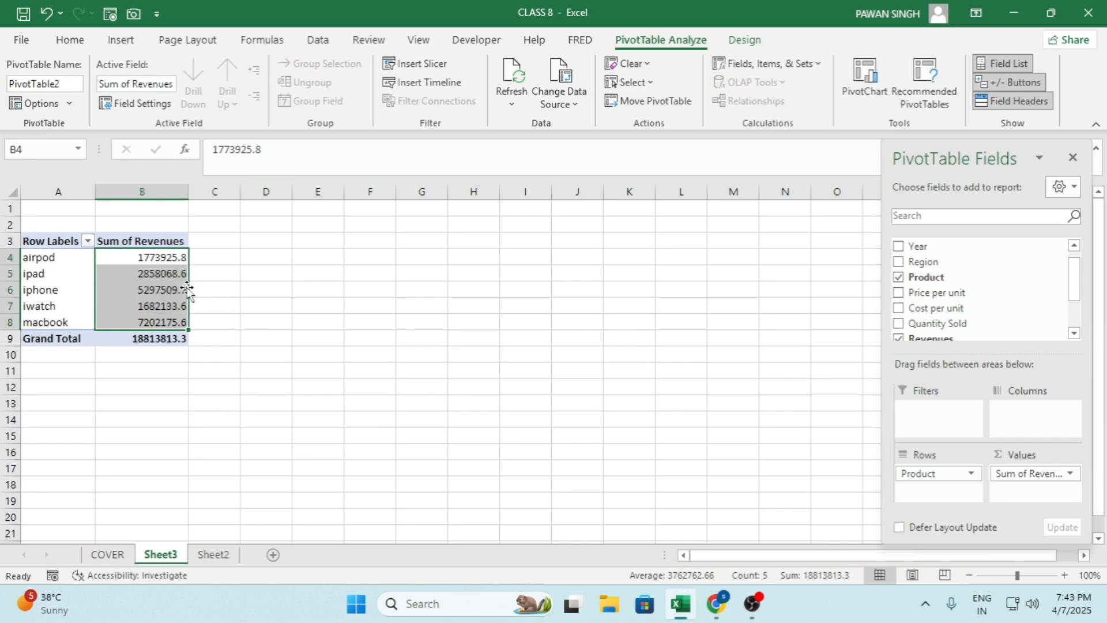
click(154, 338)
drag(156, 254, 159, 321)
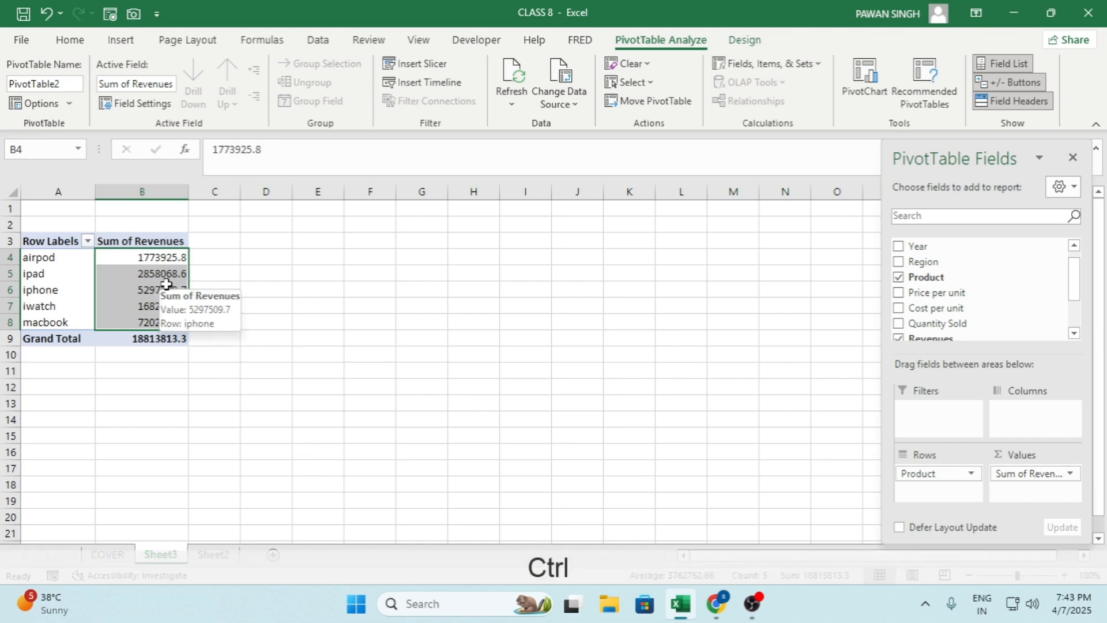
key(ctrl+1)
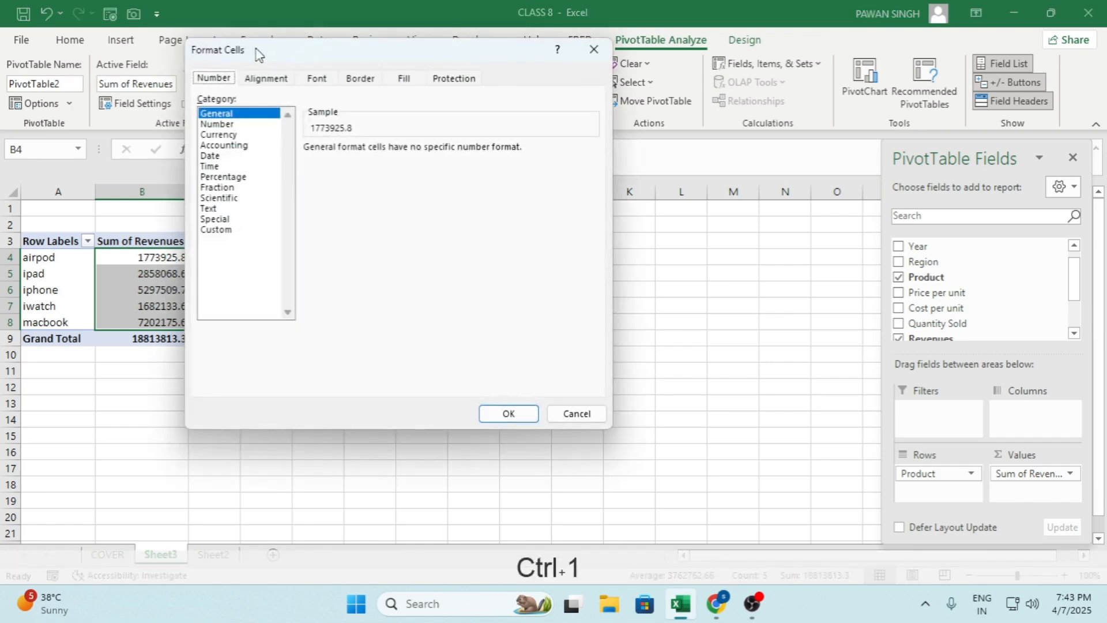
drag(256, 49, 262, 52)
click(600, 51)
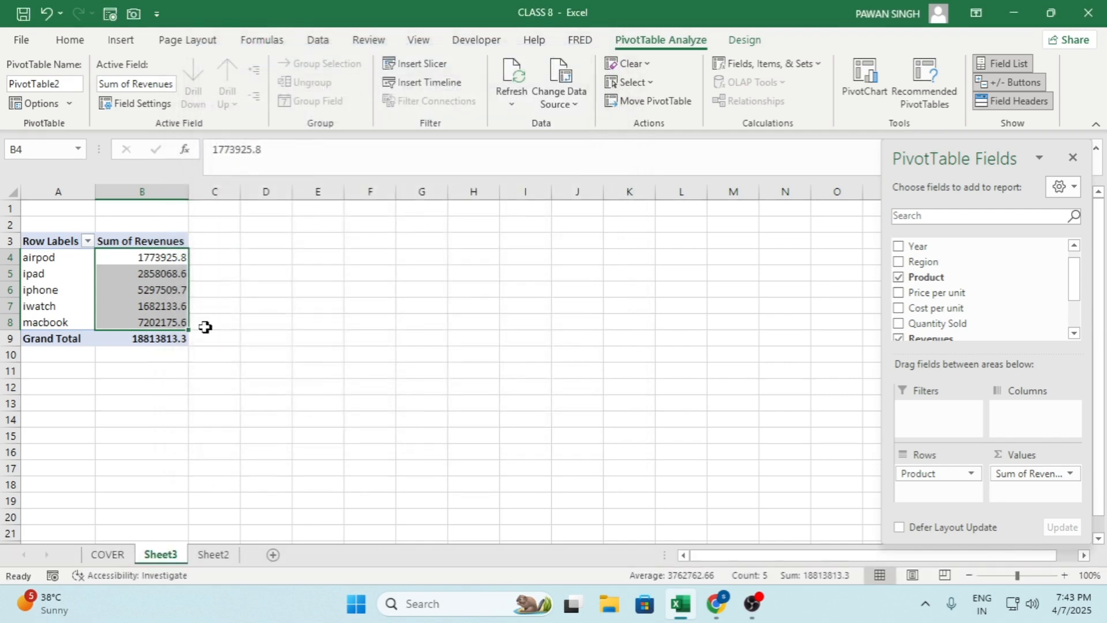
Format the summed revenues as numbers with a thousands separator and 0 decimal places
right_click(150, 273)
right_click(136, 271)
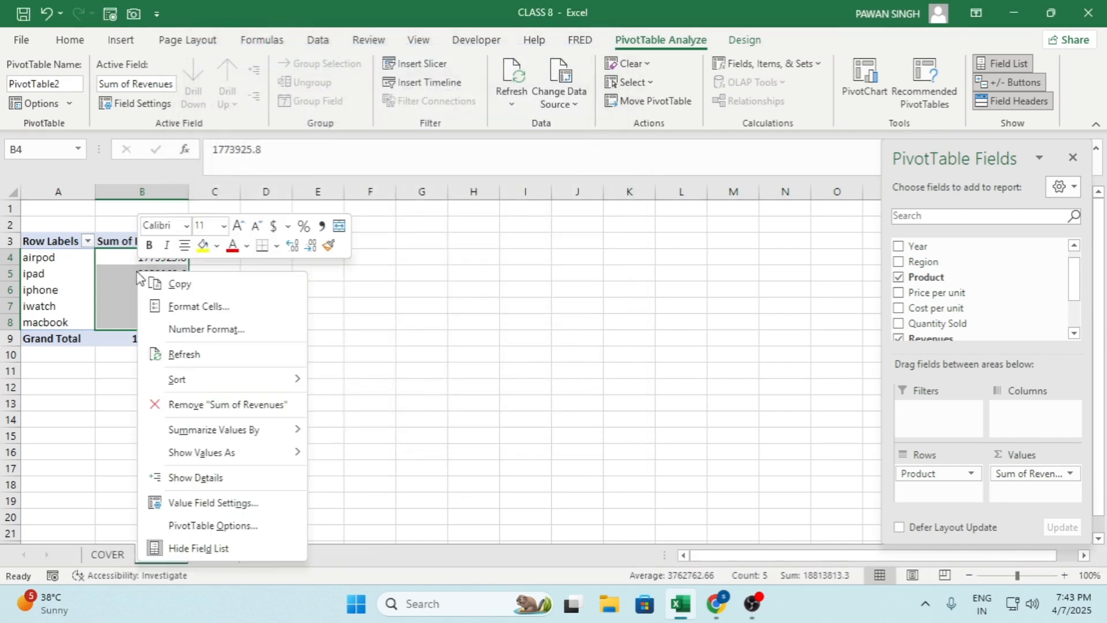
click(206, 330)
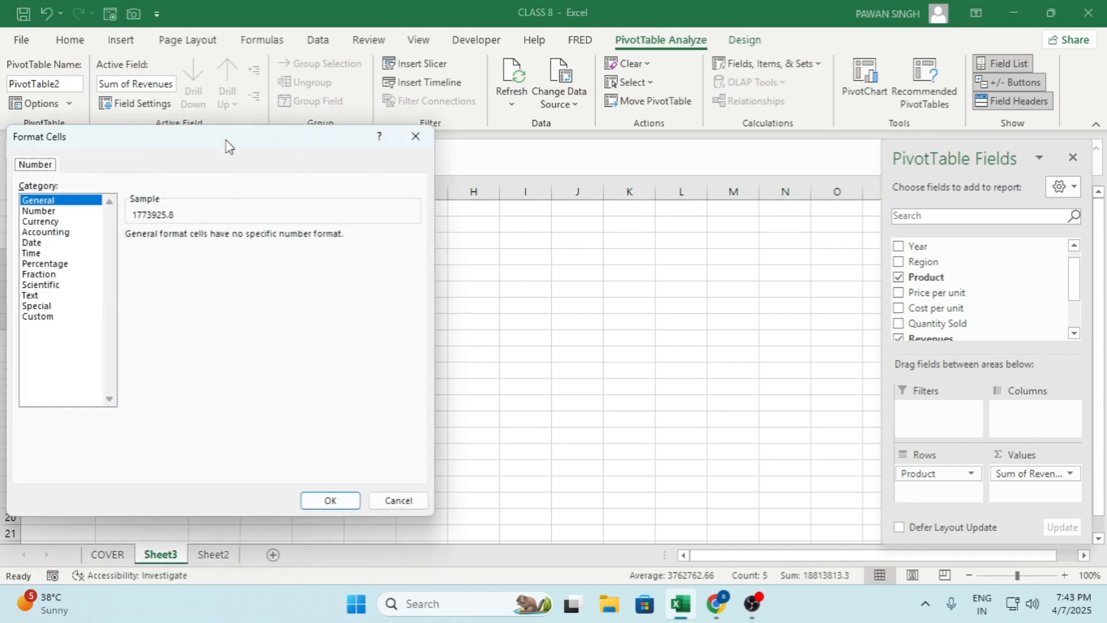
drag(227, 144, 550, 121)
click(368, 189)
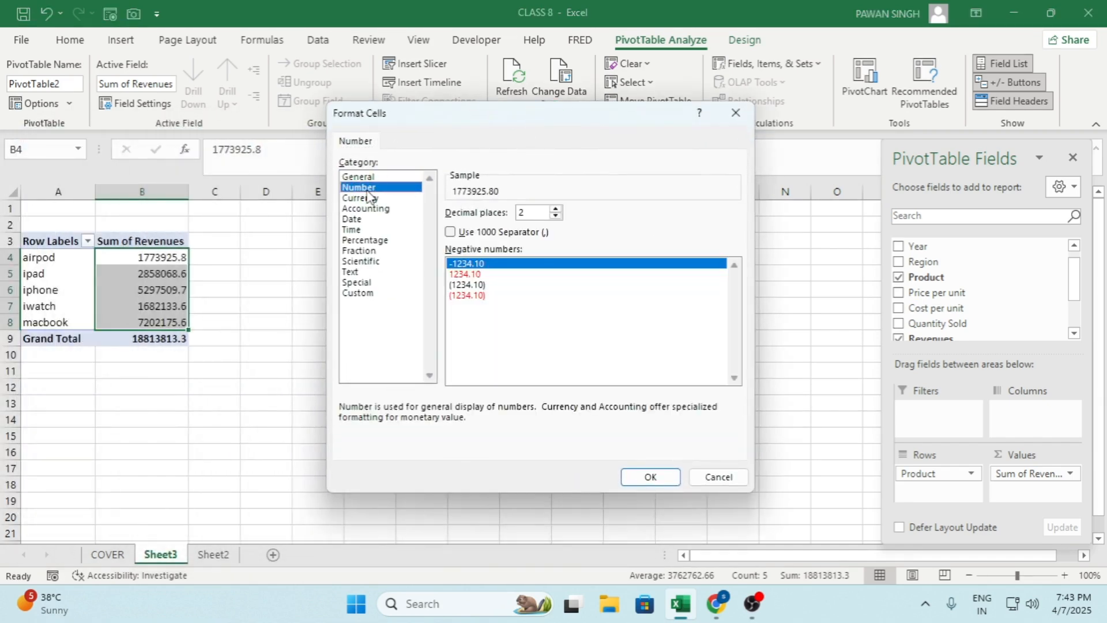
click(450, 232)
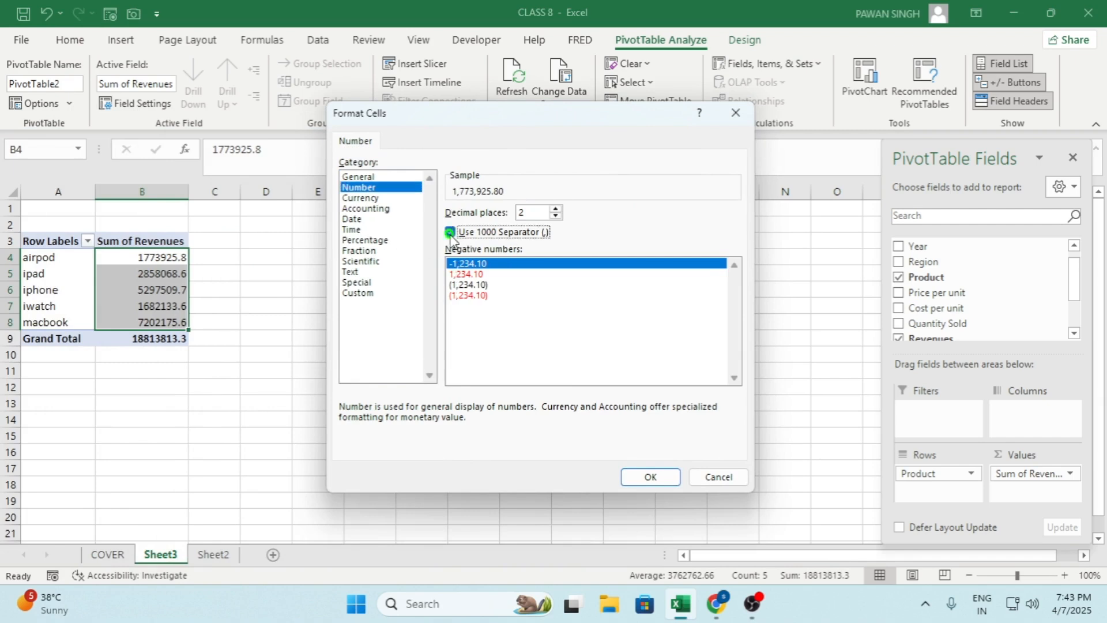
click(555, 216)
click(555, 215)
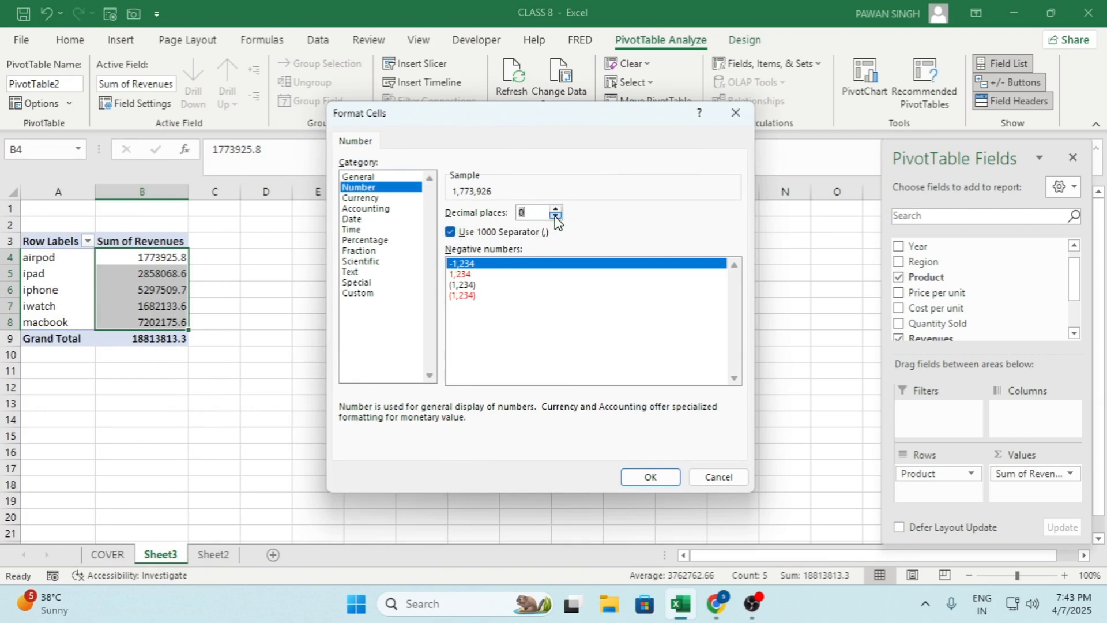
click(651, 477)
click(193, 310)
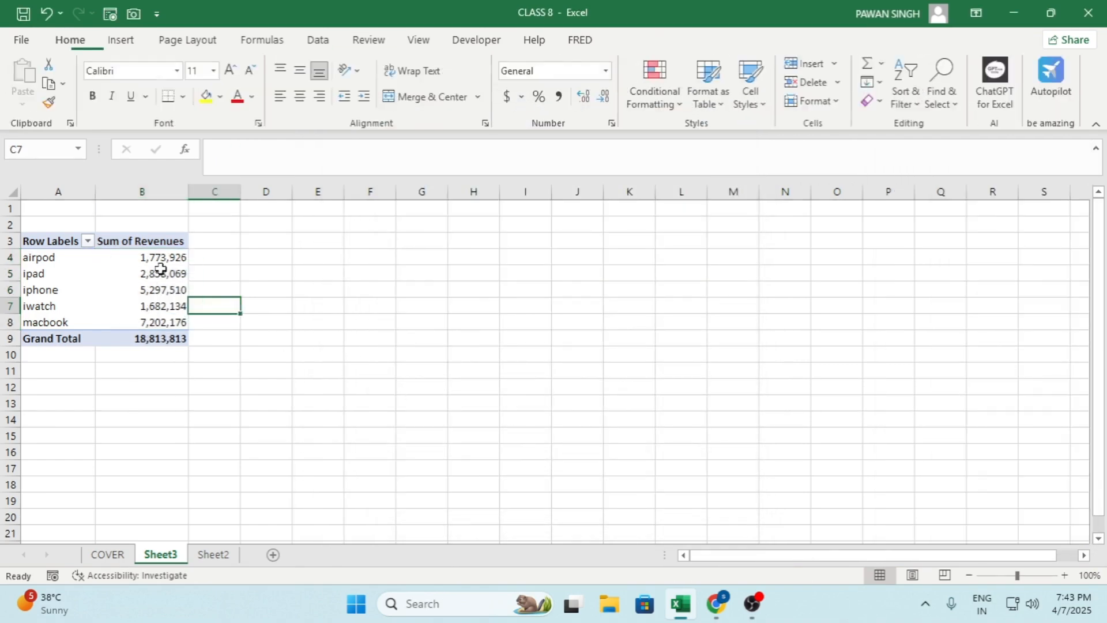
Sort the products by summed revenue from largest to smallest
click(154, 258)
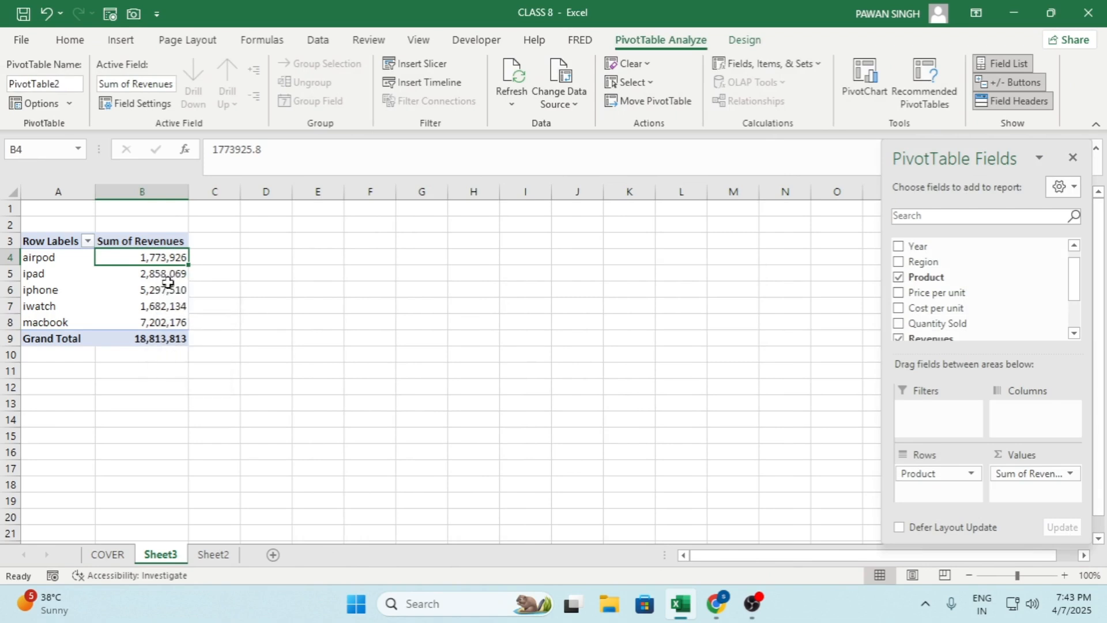
right_click(156, 258)
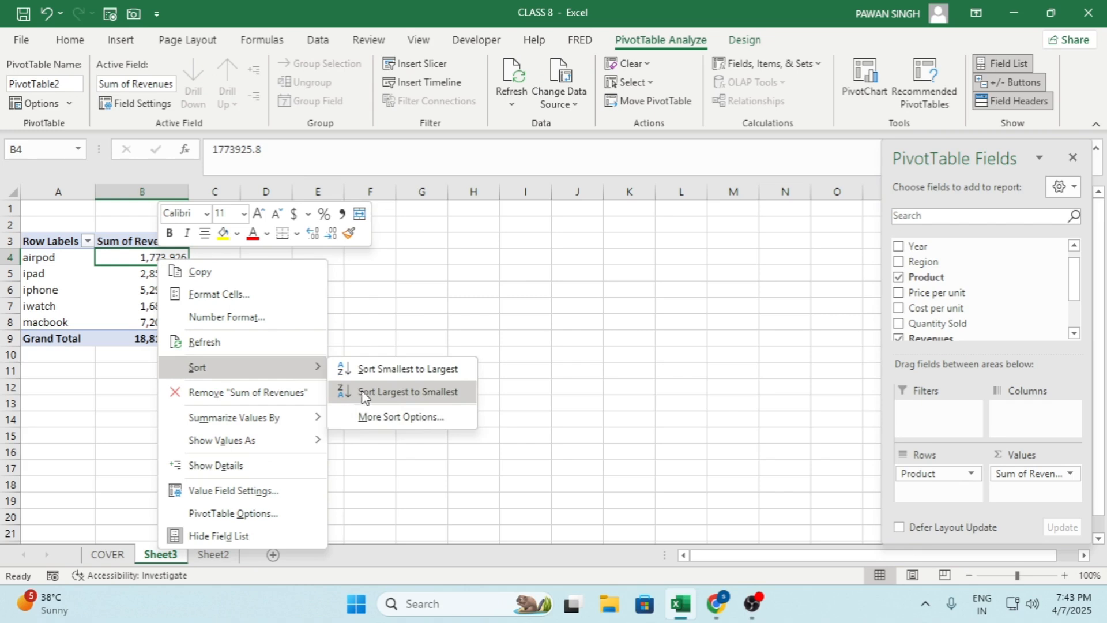
click(363, 393)
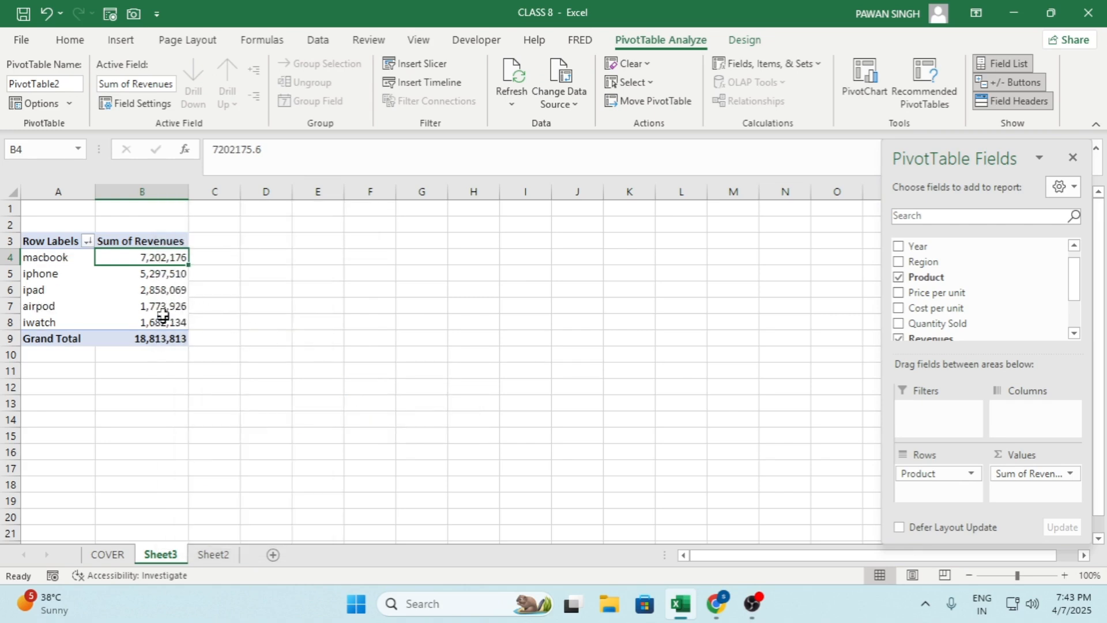
Re-sort the products by summed revenue from smallest to largest
right_click(154, 259)
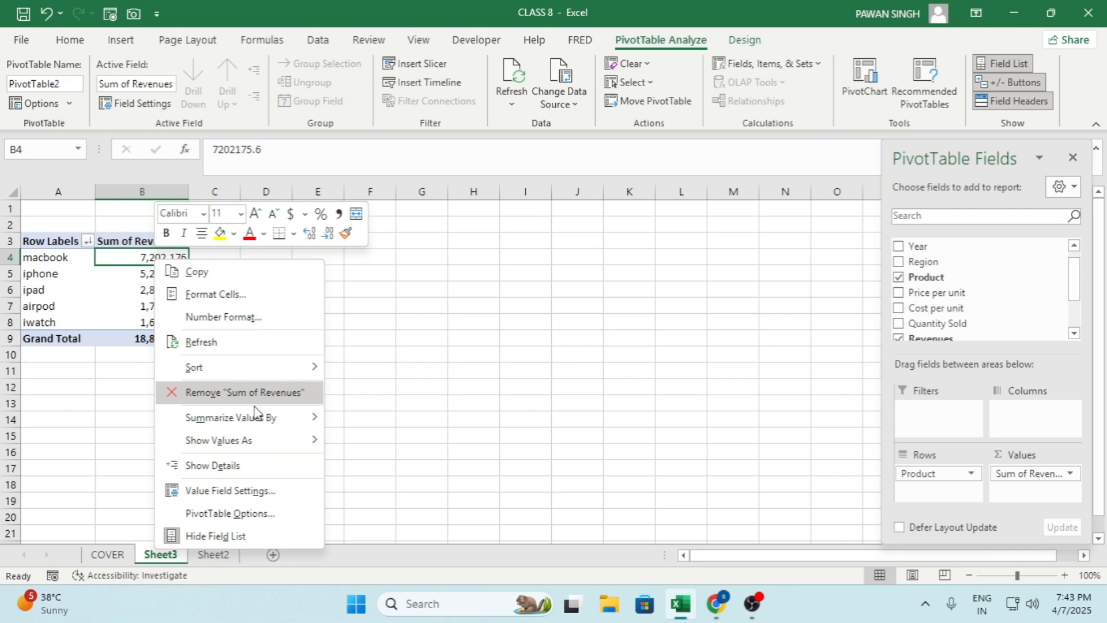
mouse_move(240, 368)
click(362, 368)
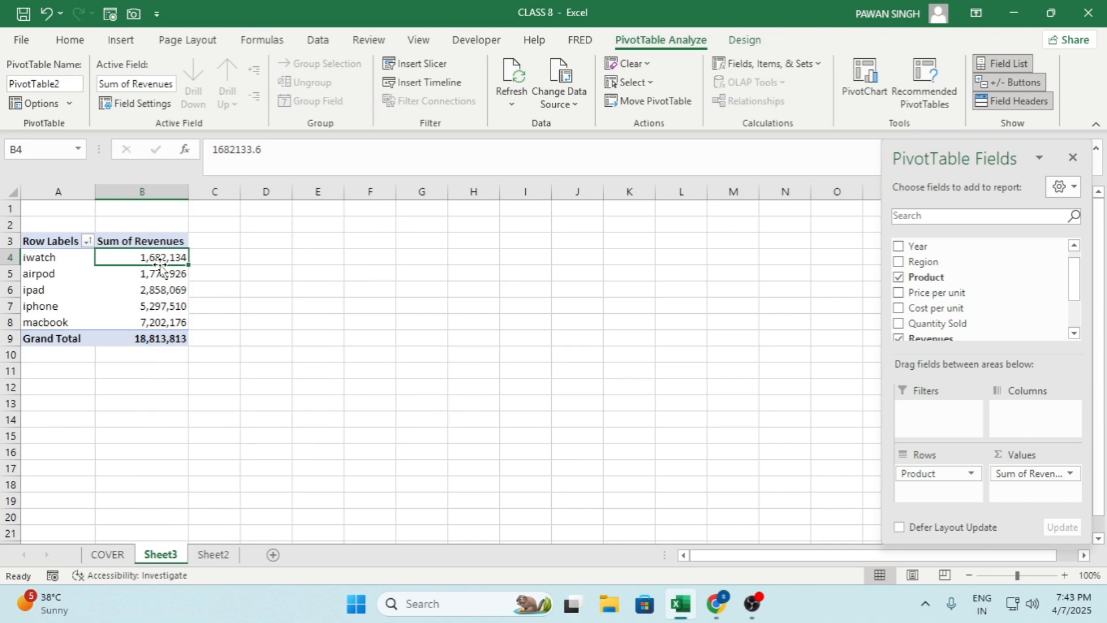
Break the product revenues down by Region across the columns, and review the regional figures and totals
scroll(966, 288, down, 1)
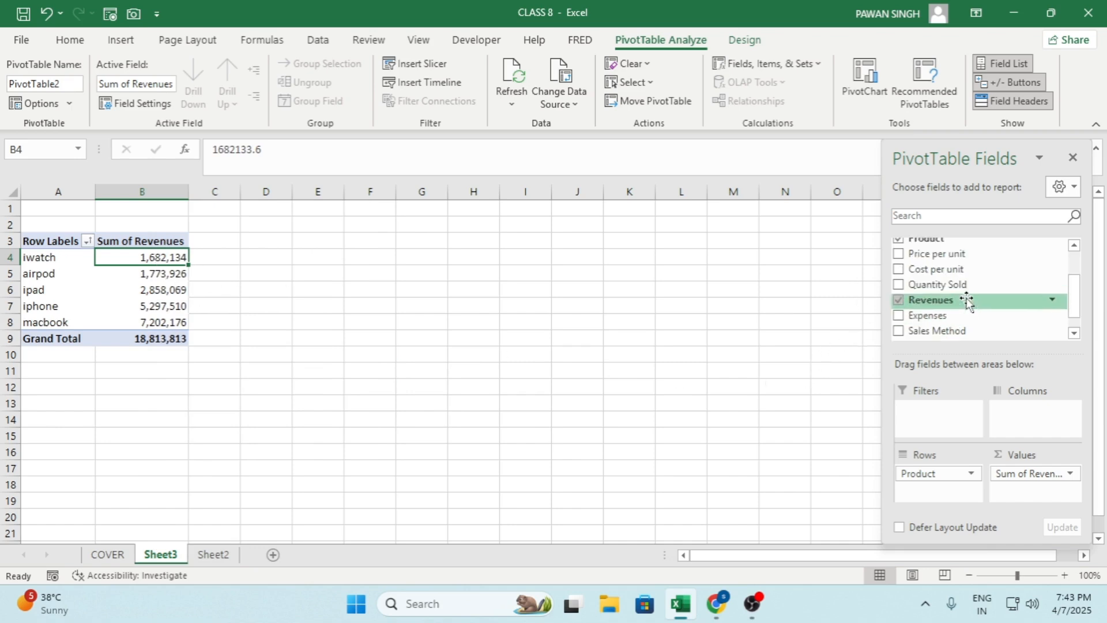
scroll(957, 294, up, 1)
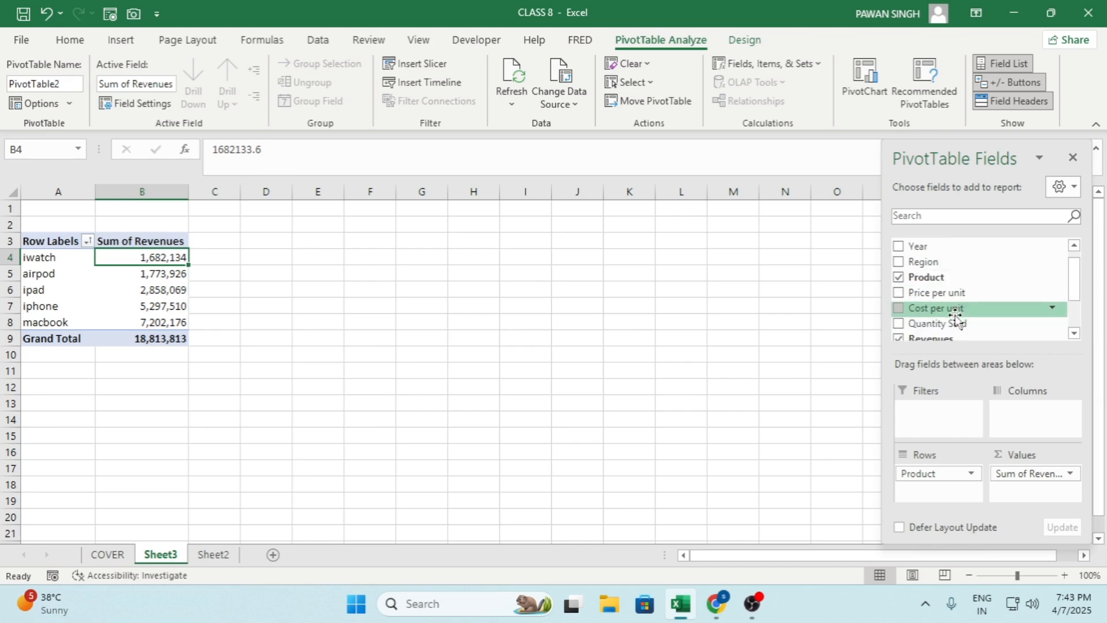
drag(922, 262, 1020, 422)
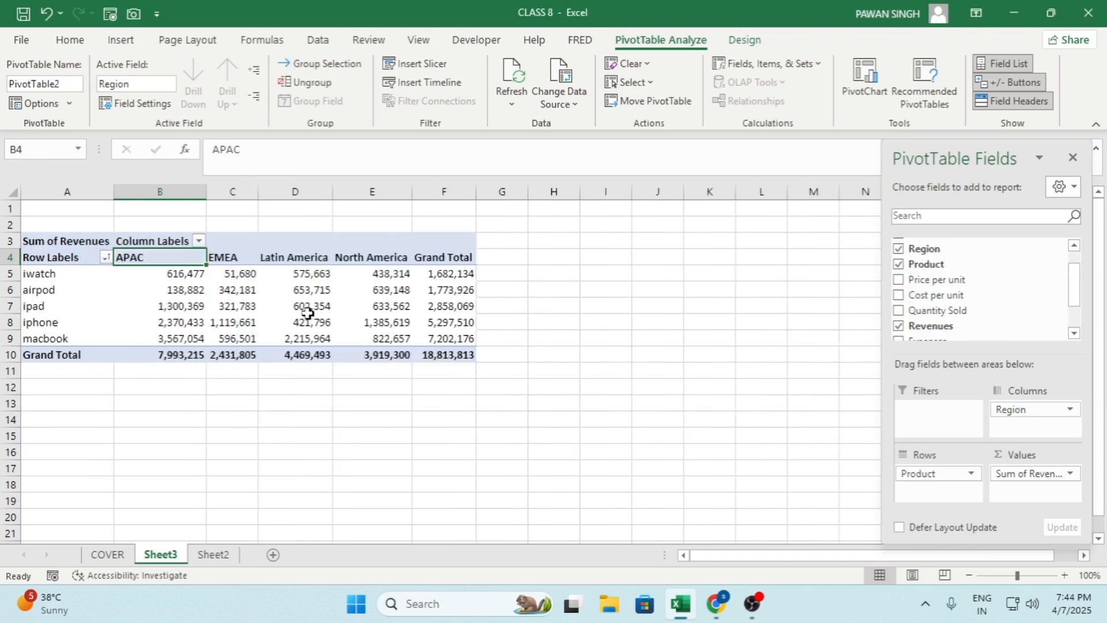
click(453, 271)
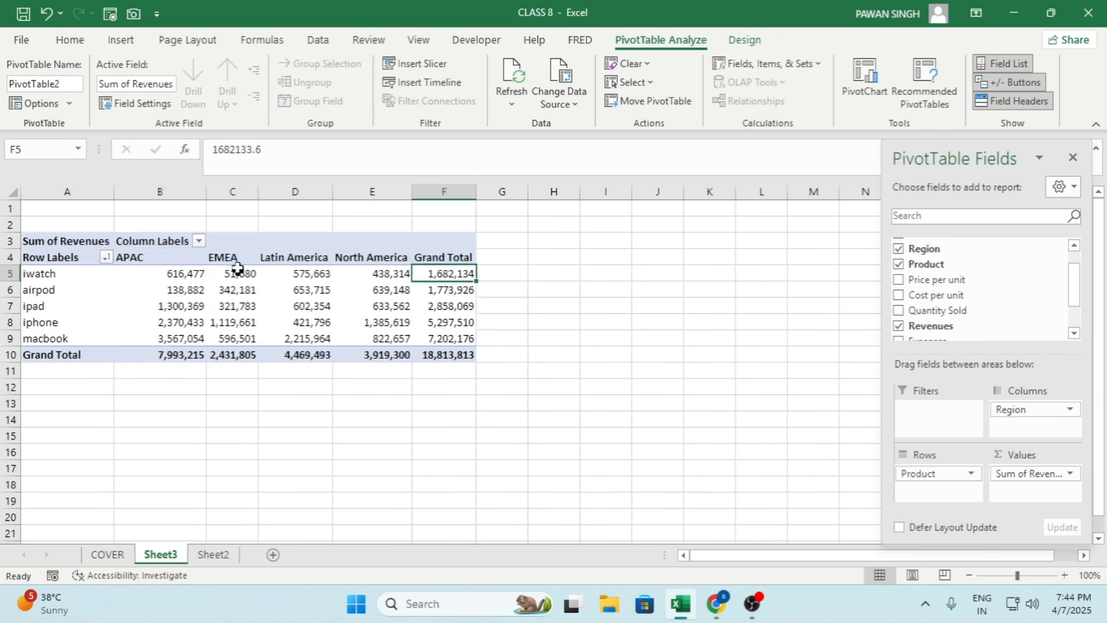
drag(238, 270, 247, 348)
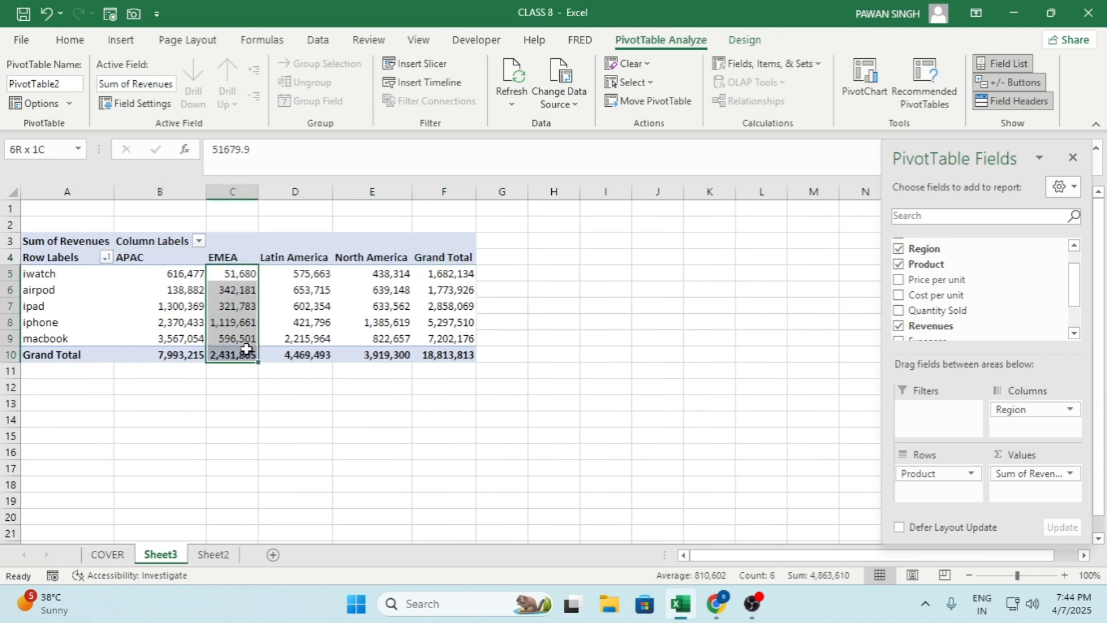
click(227, 257)
click(314, 256)
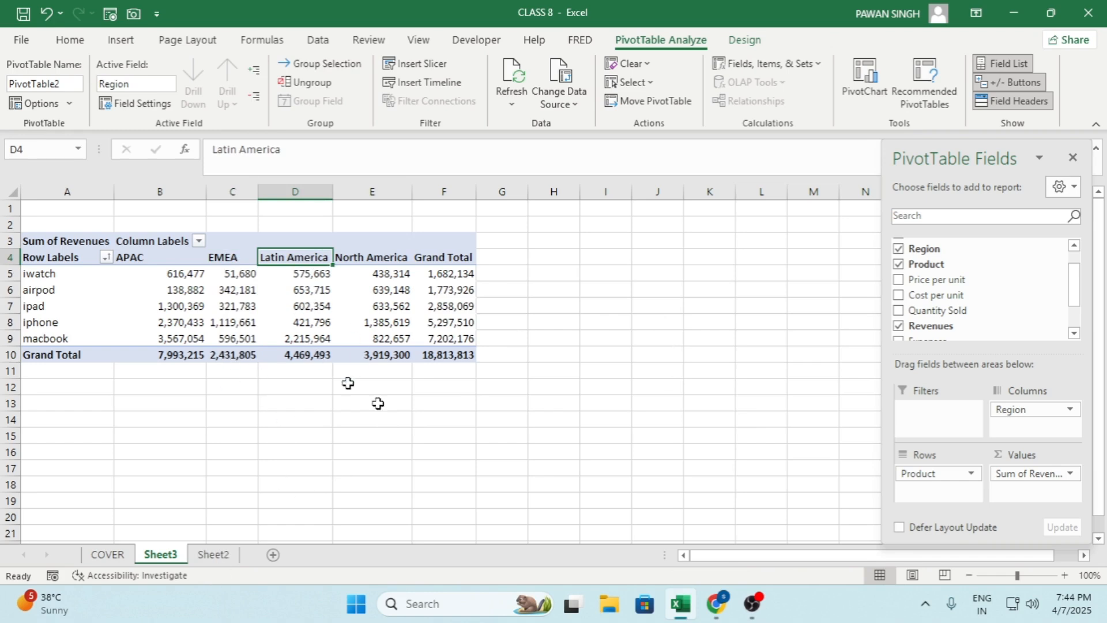
Remove Region and the summed Revenues from the PivotTable, and use Price per unit as the values for each product
drag(1016, 409, 767, 359)
drag(1027, 481, 753, 408)
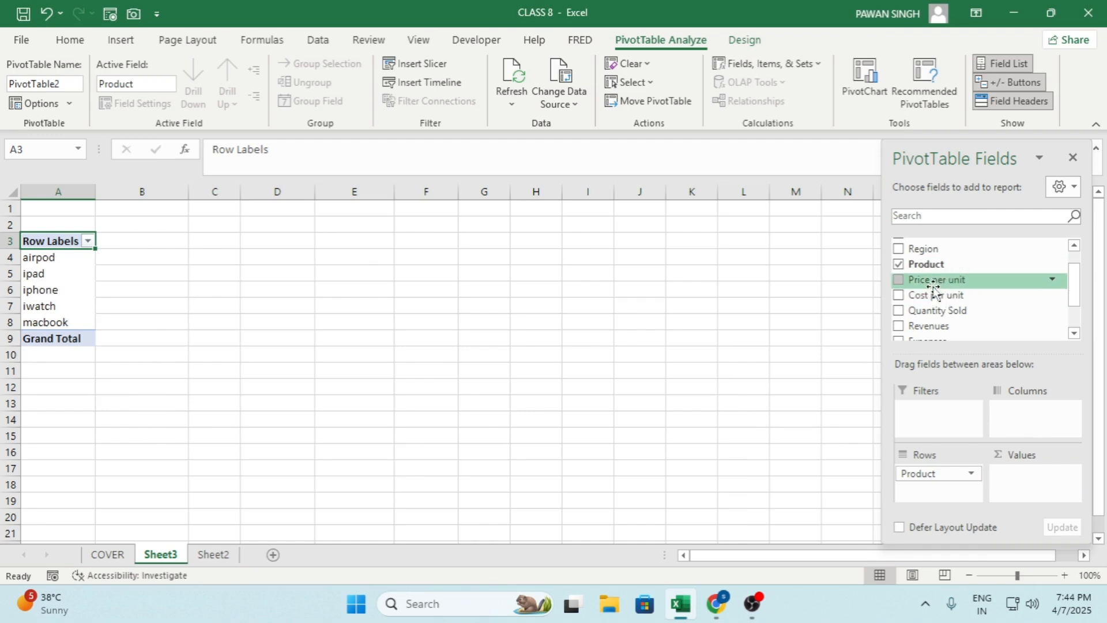
scroll(936, 282, down, 2)
scroll(933, 291, up, 3)
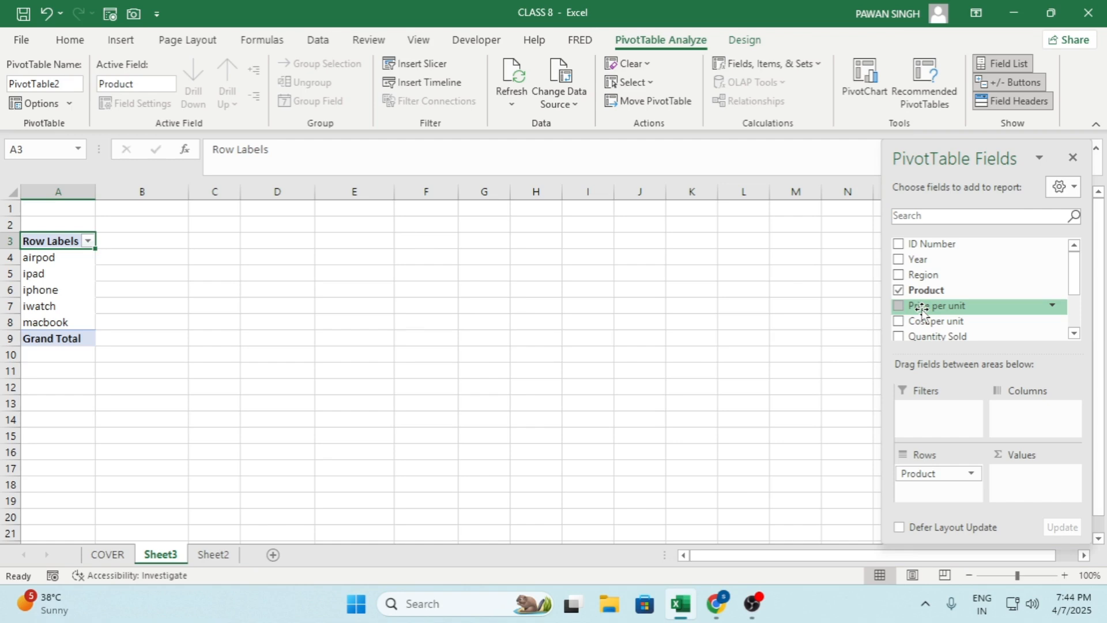
drag(921, 309, 1025, 478)
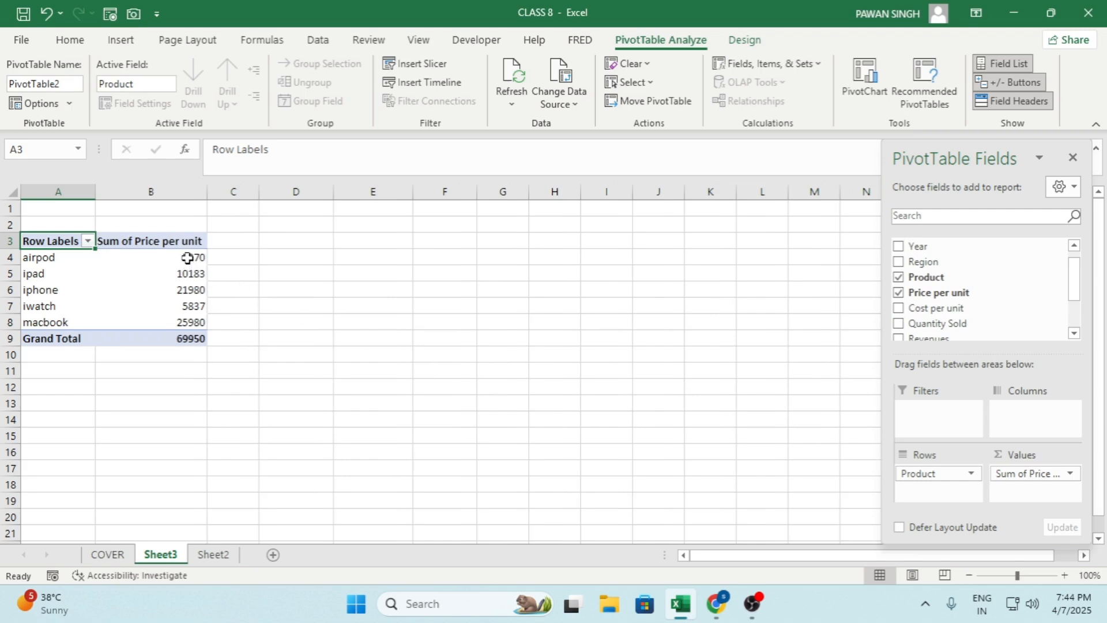
Summarize the Price per unit values by Average instead of Sum
drag(187, 258, 190, 338)
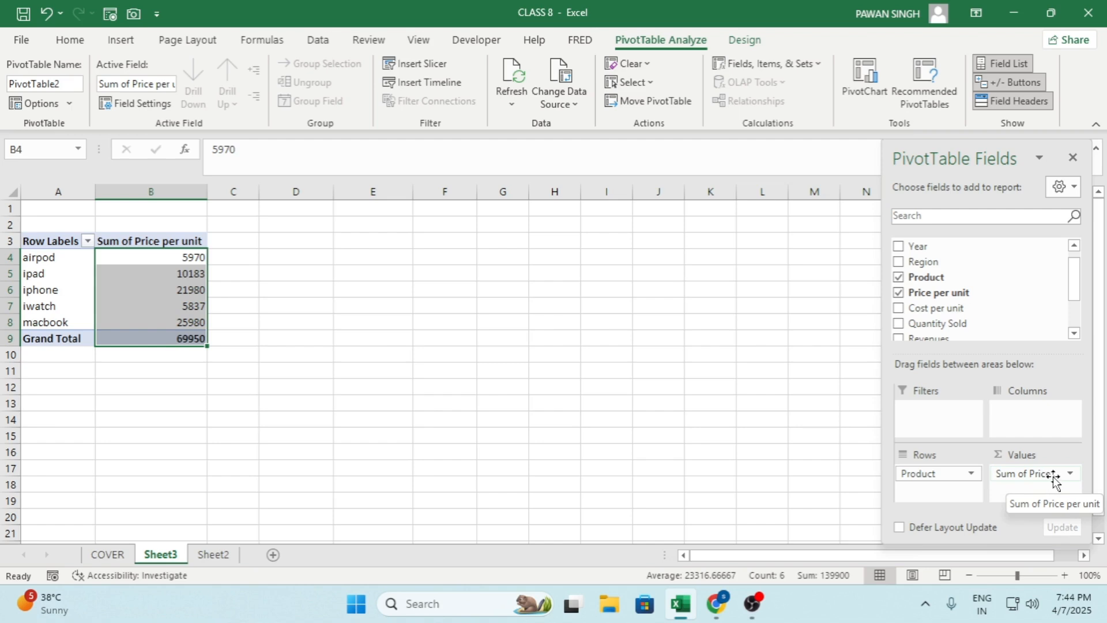
click(188, 279)
drag(190, 257, 182, 339)
right_click(182, 263)
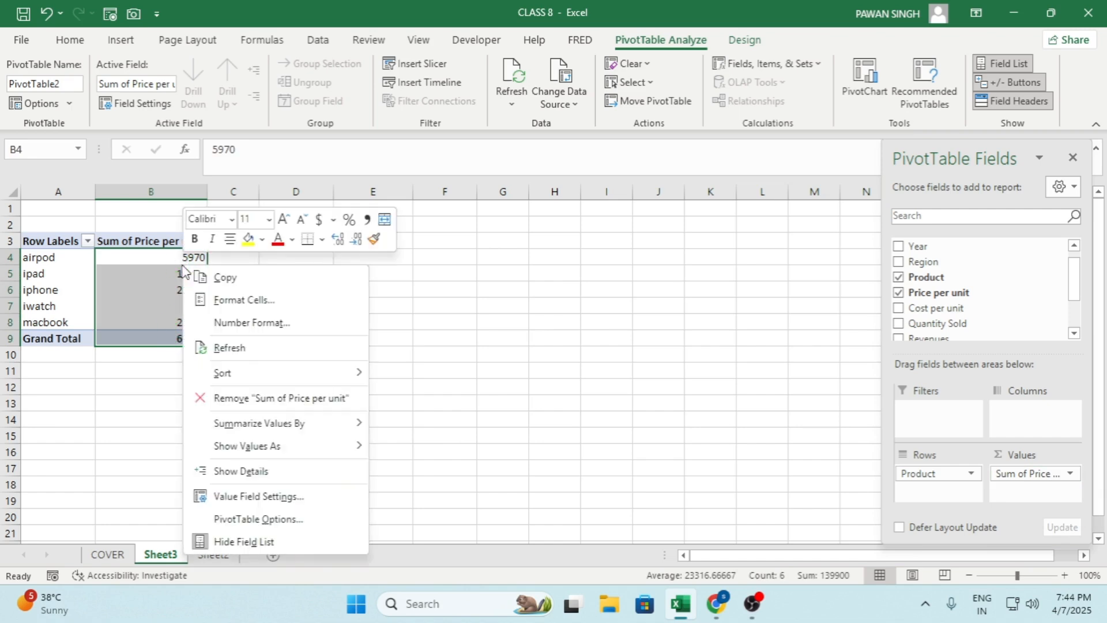
mouse_move(327, 432)
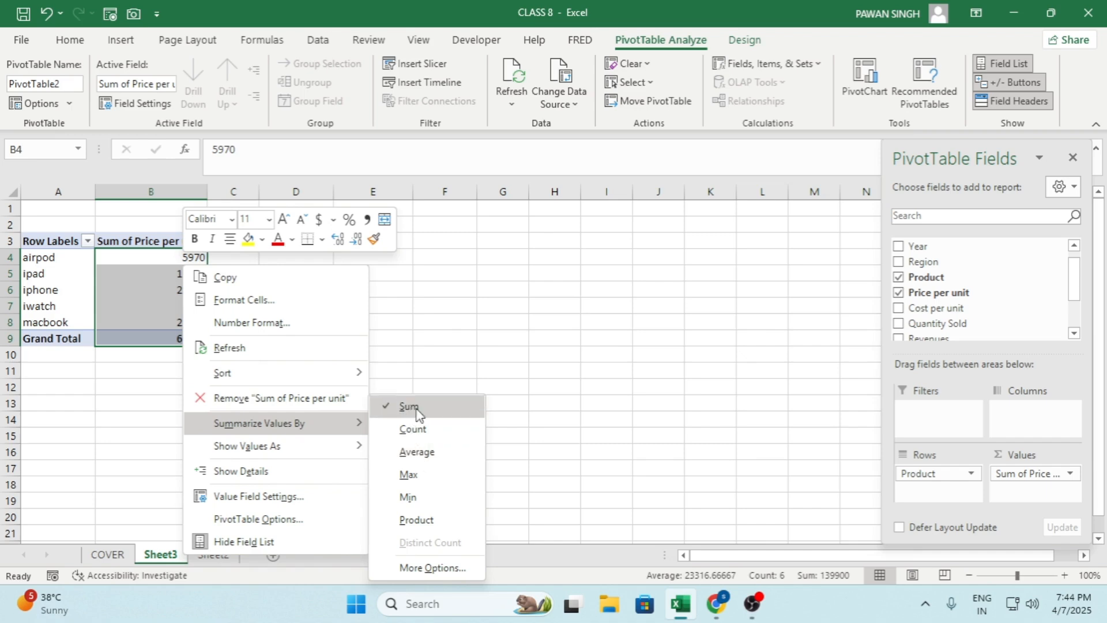
click(409, 452)
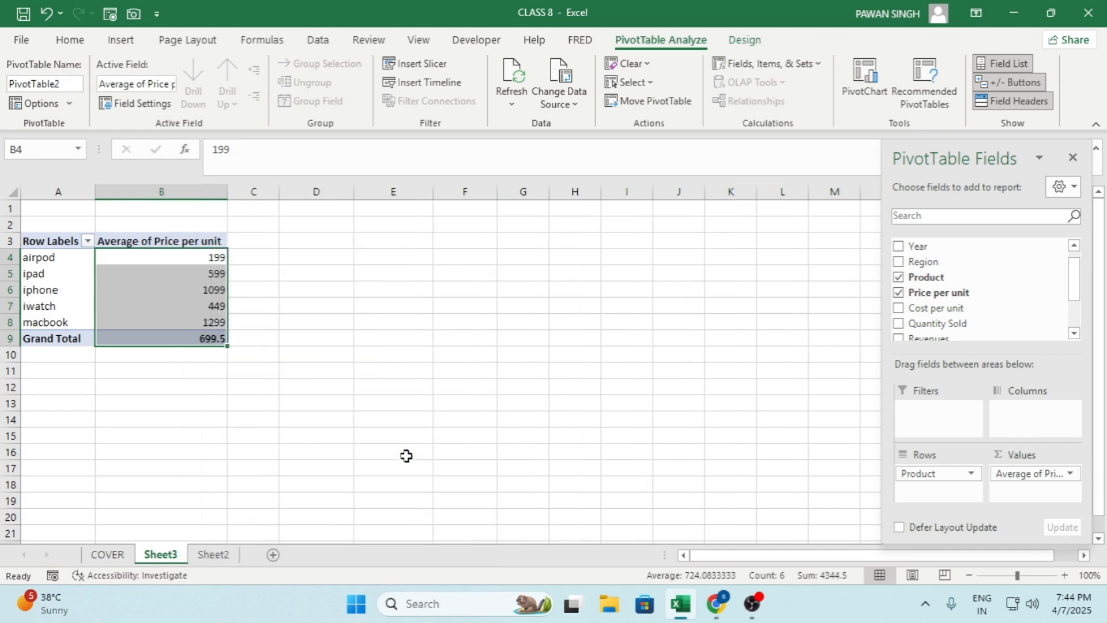
click(190, 277)
click(217, 317)
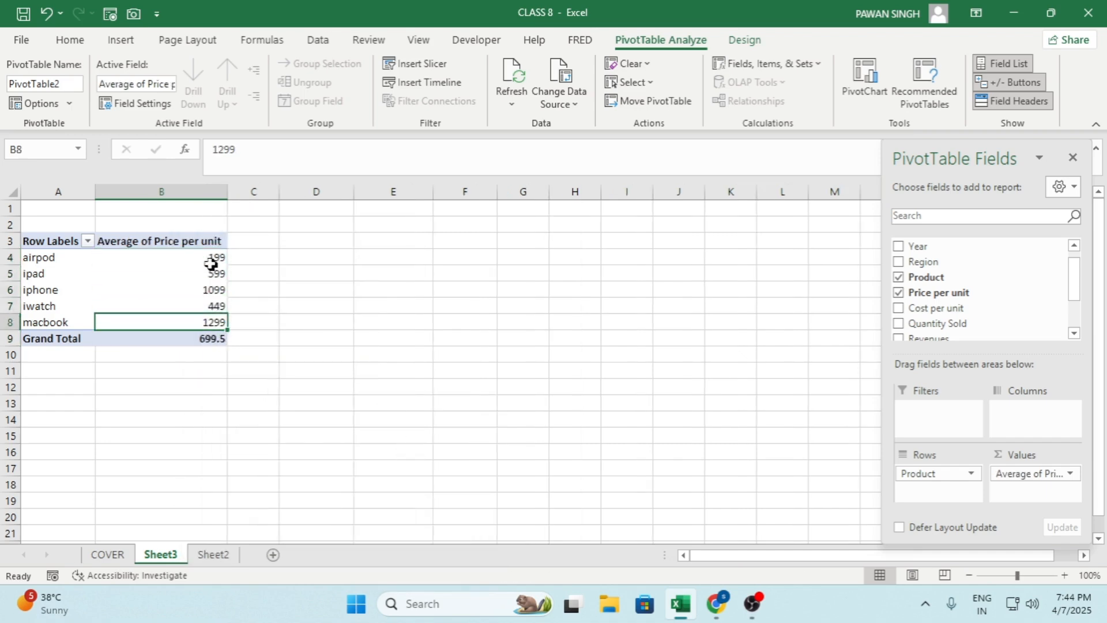
drag(204, 254, 219, 333)
right_click(216, 330)
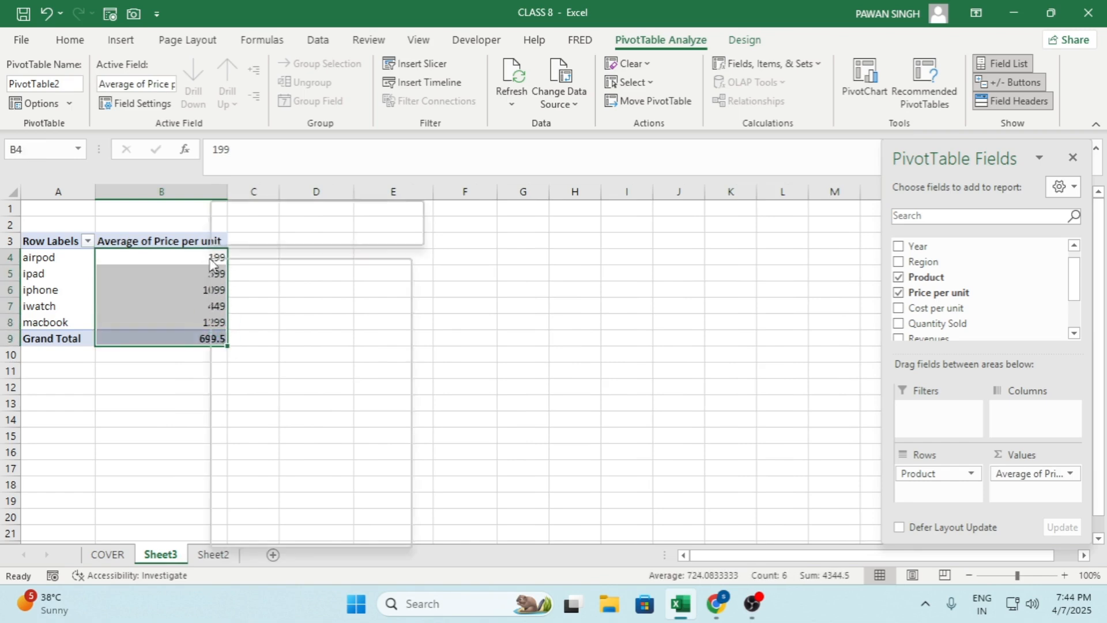
mouse_move(279, 366)
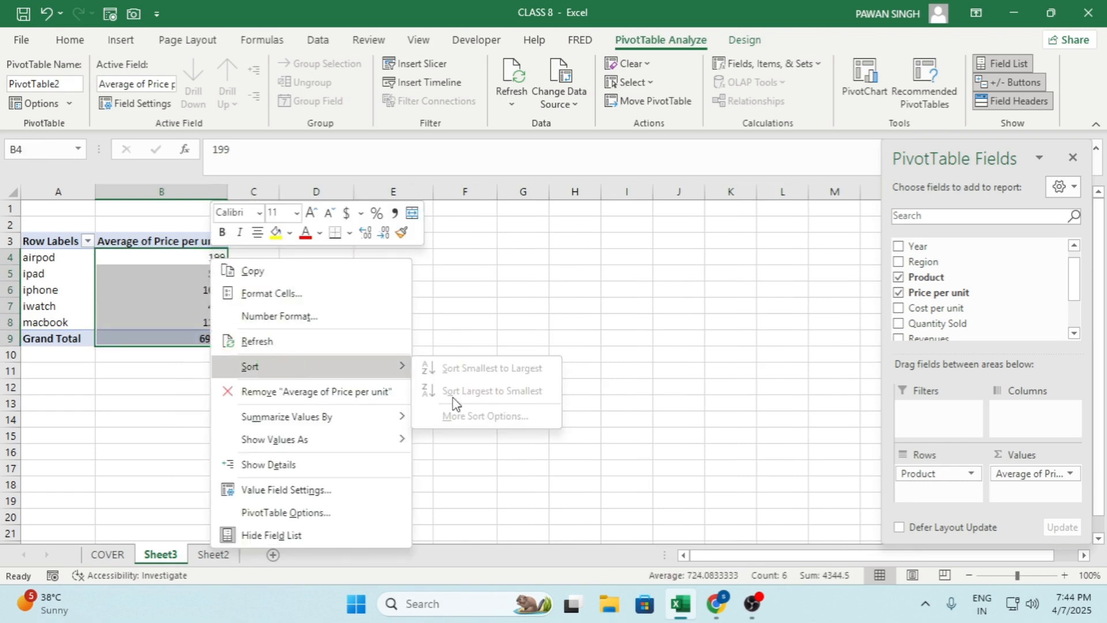
key(Escape)
click(194, 285)
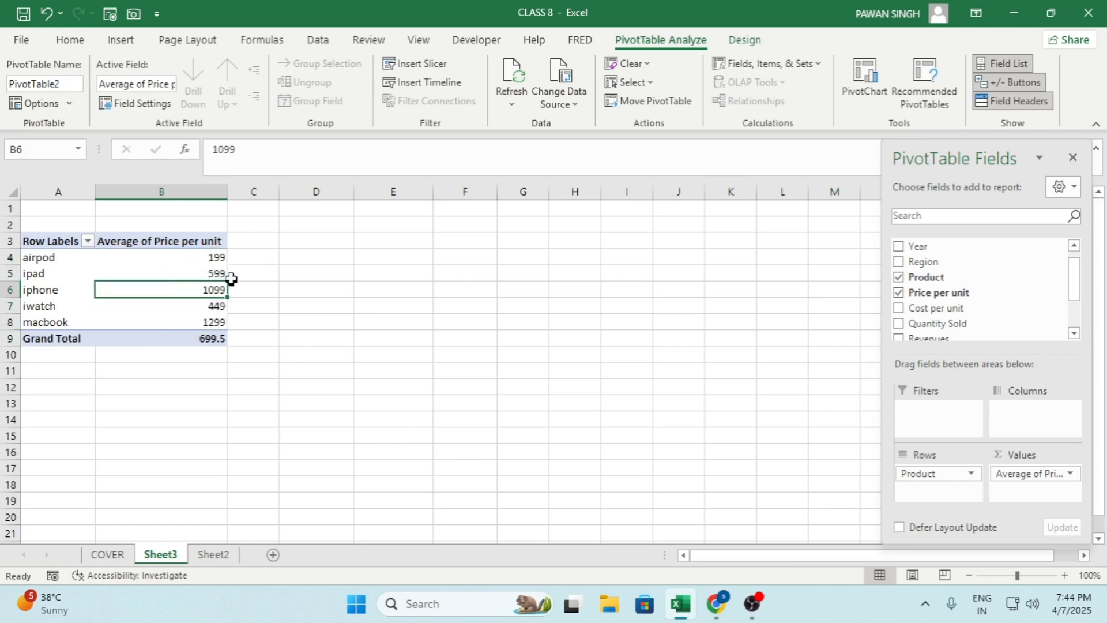
Review the average price per unit of each product, from airpod to macbook
click(219, 264)
click(219, 291)
click(212, 323)
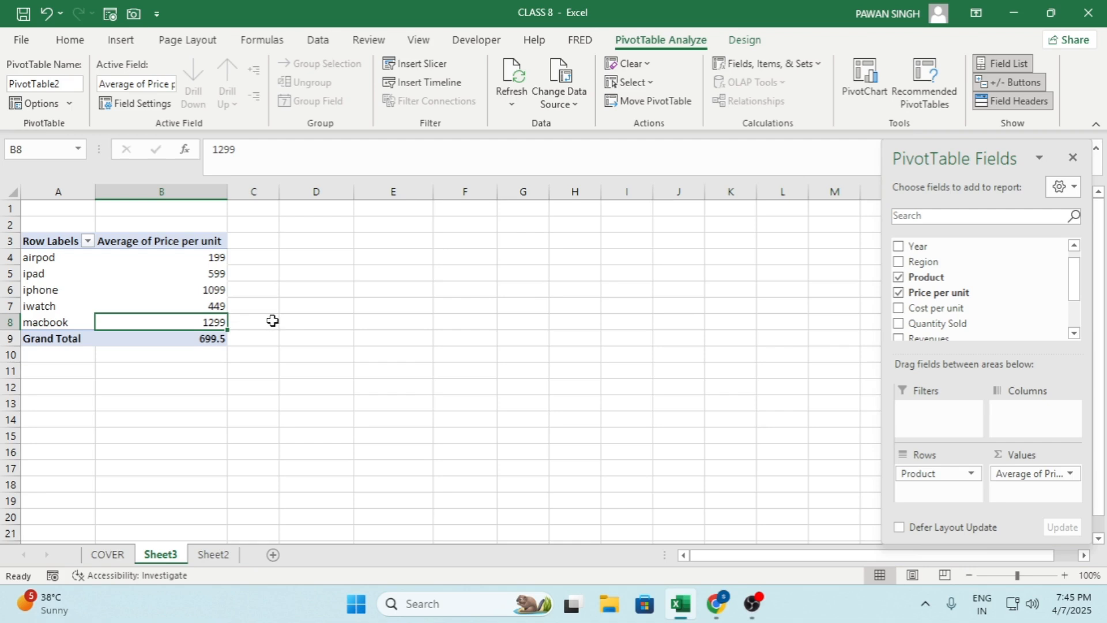
click(55, 327)
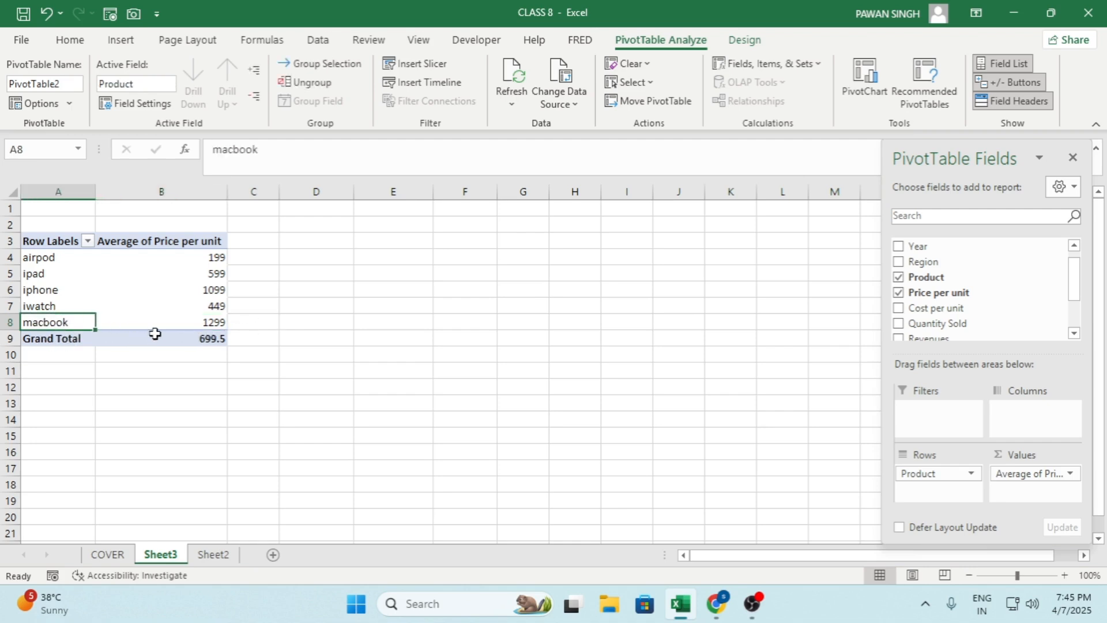
click(208, 319)
mouse_move(213, 317)
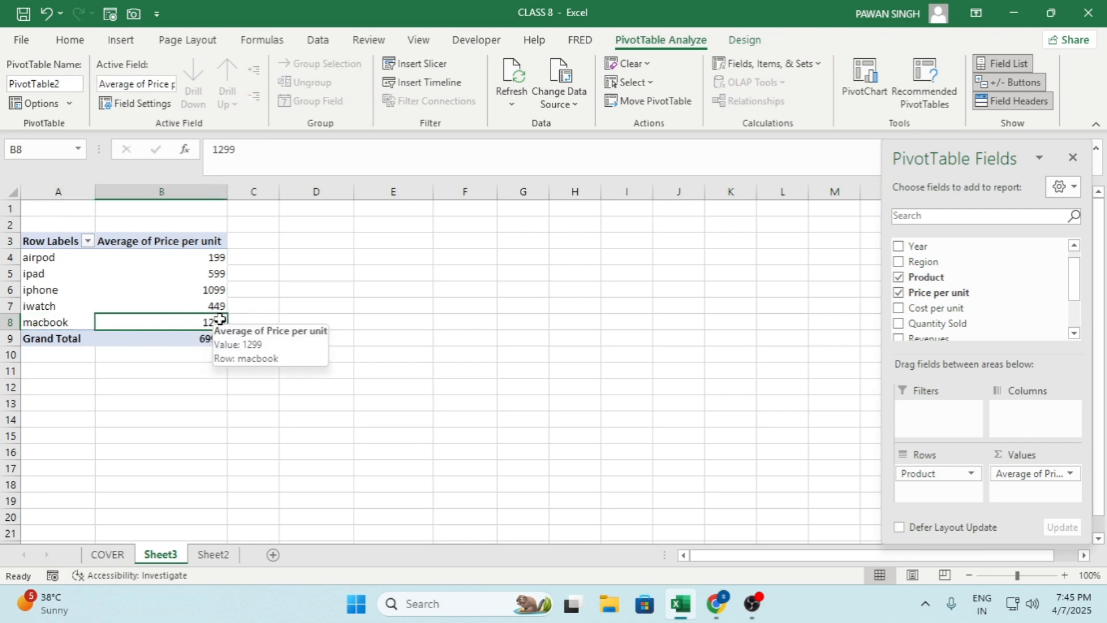
drag(203, 258, 209, 321)
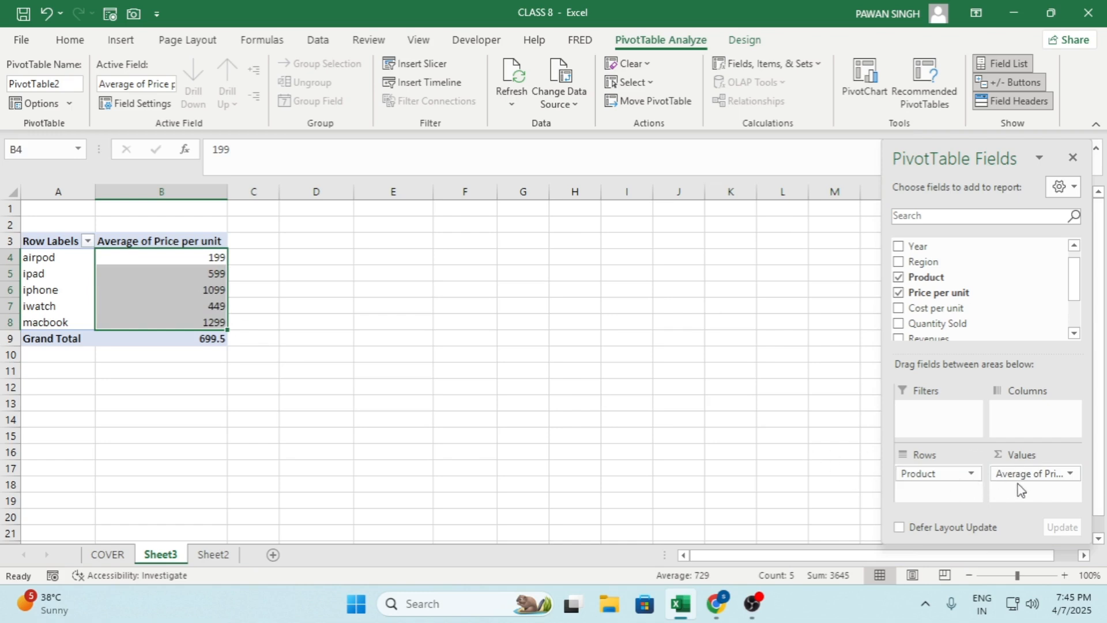
Remove the average Price per unit from the PivotTable's values, and look through the available fields
drag(1021, 478, 772, 410)
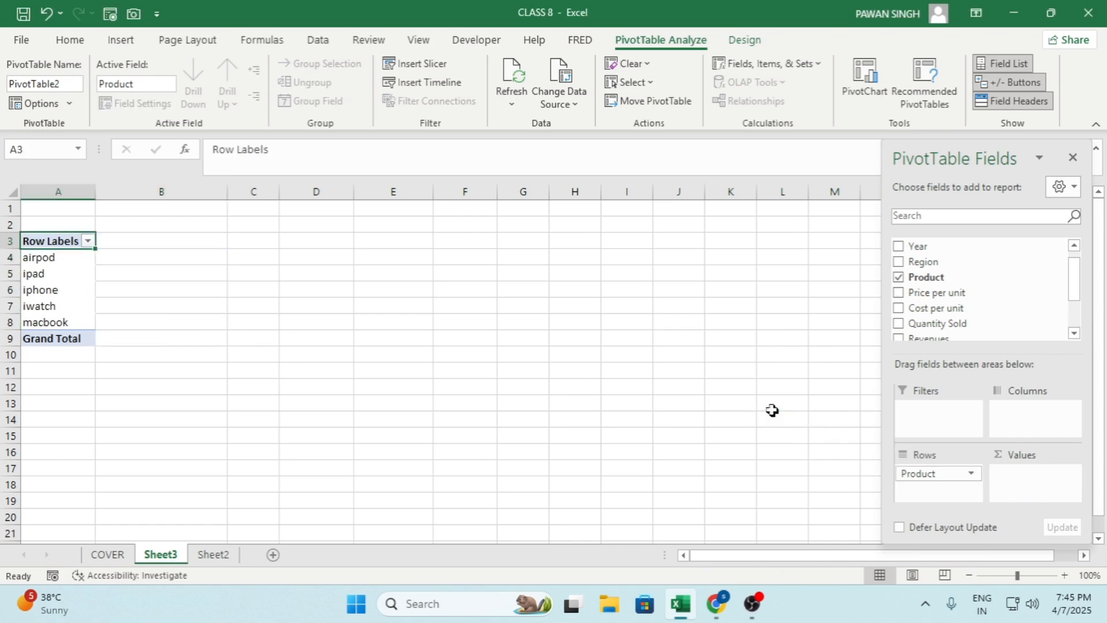
scroll(922, 280, down, 1)
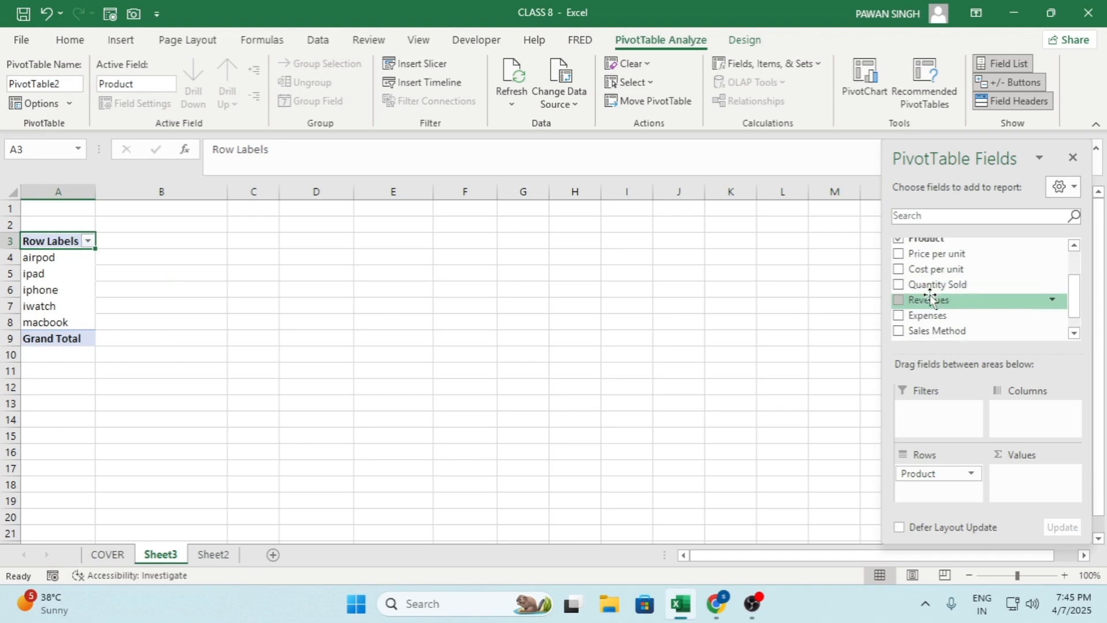
scroll(925, 291, up, 1)
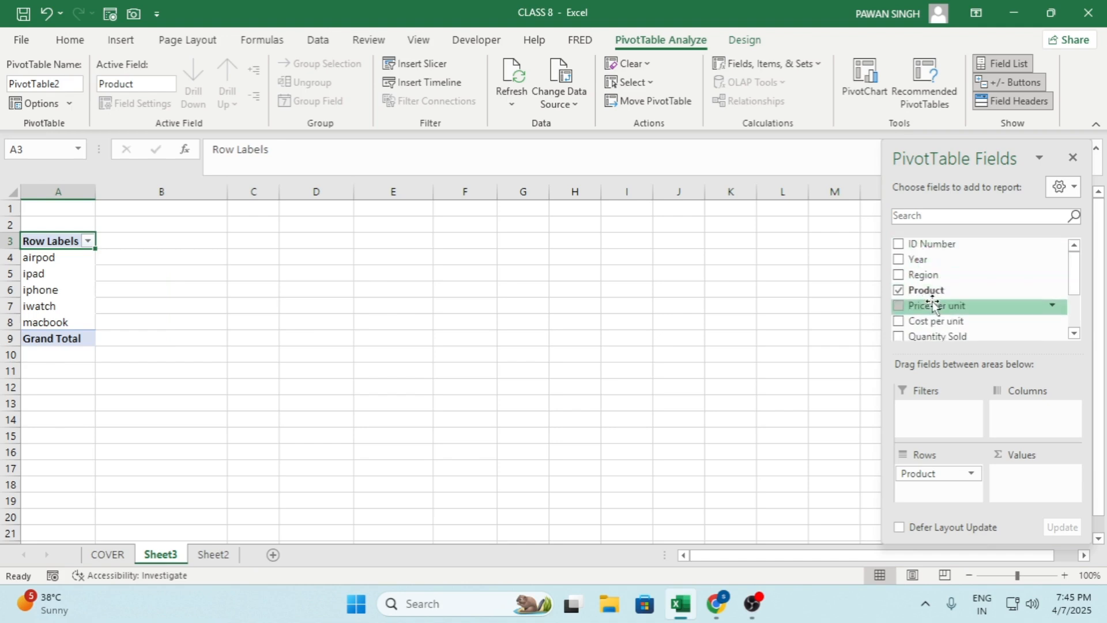
scroll(934, 305, down, 1)
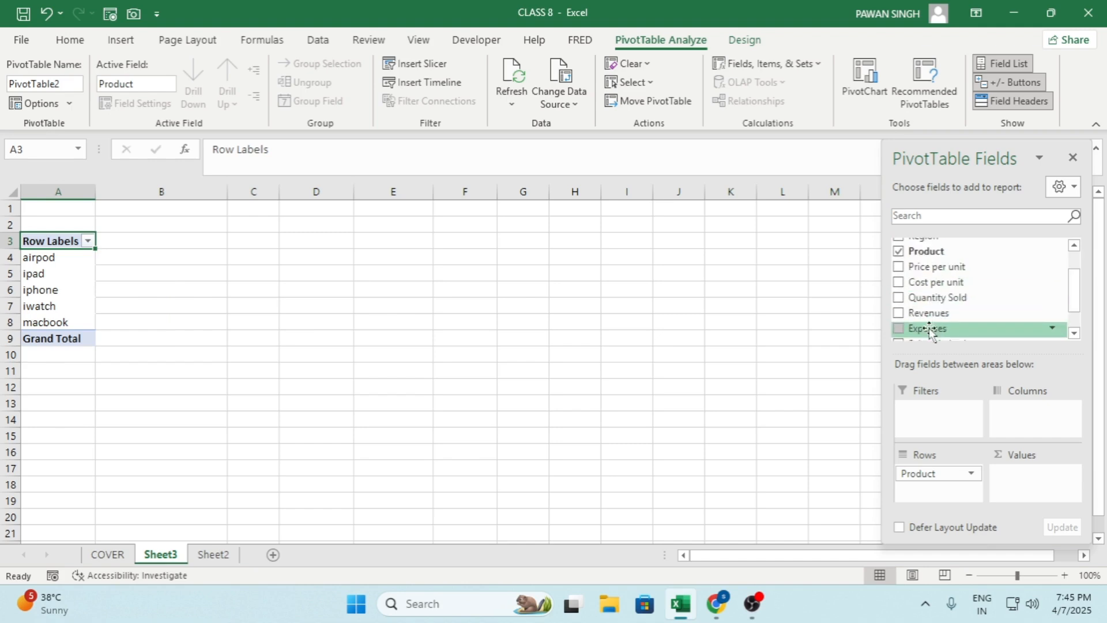